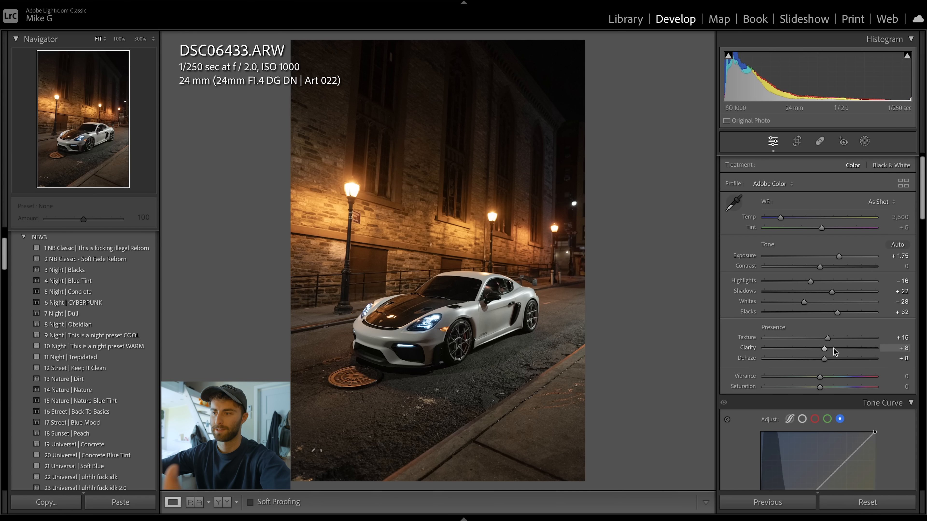
left_click(433, 325)
left_click_drag(433, 324, 335, 254)
left_click_drag(611, 257, 383, 309)
left_click(580, 202)
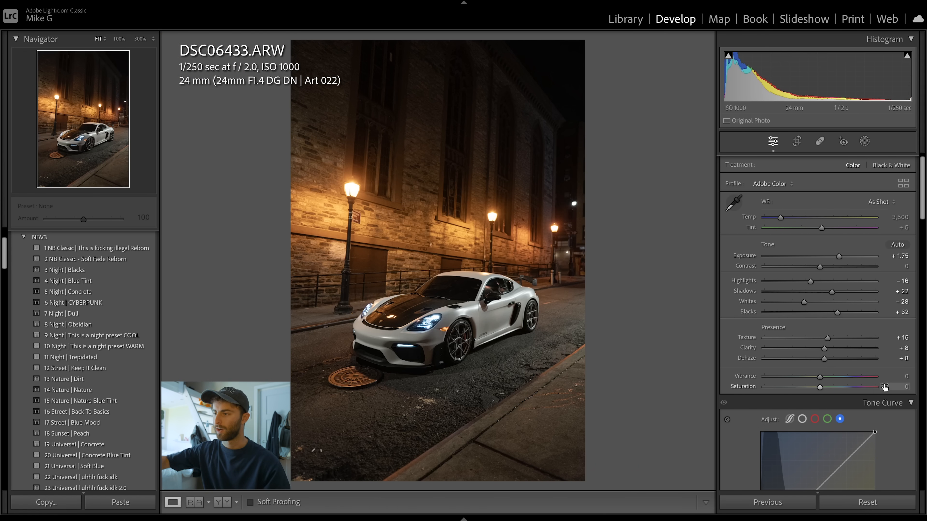
Step: Set the photo's Vibrance to -88 and Saturation to +65
left_click_drag(820, 376, 767, 380)
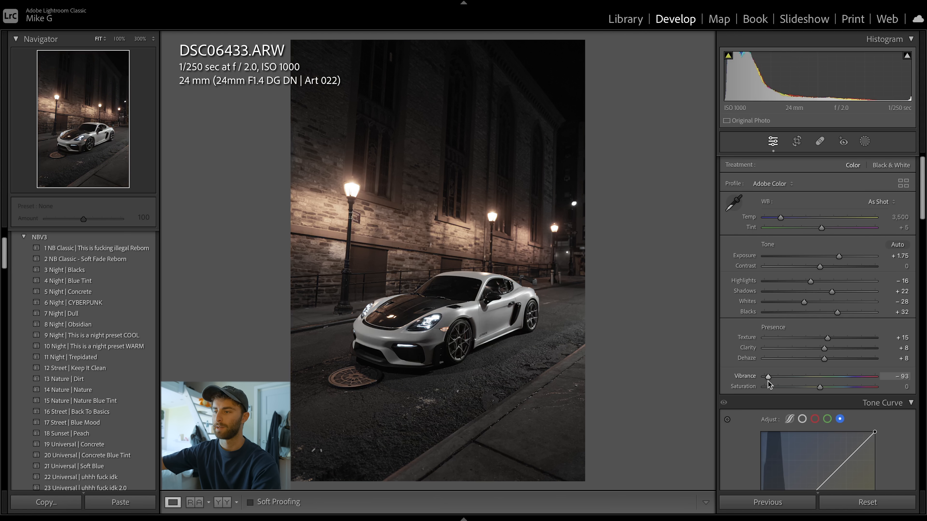
left_click(848, 384)
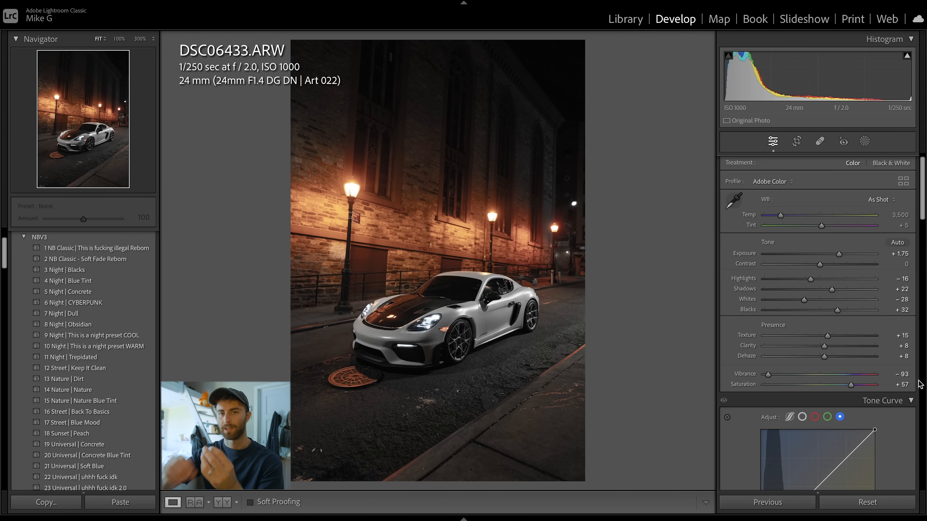
left_click(863, 375)
left_click(780, 385)
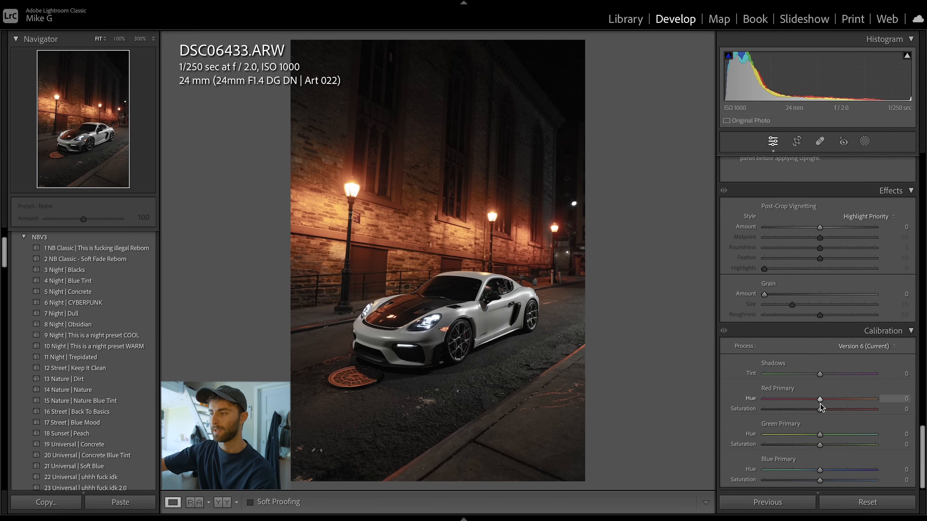
Step: In Calibration, set Red Primary Saturation to +10, Green Primary Hue to +10 and Saturation to +20, and lower Blue Primary Saturation
left_click_drag(820, 408, 831, 441)
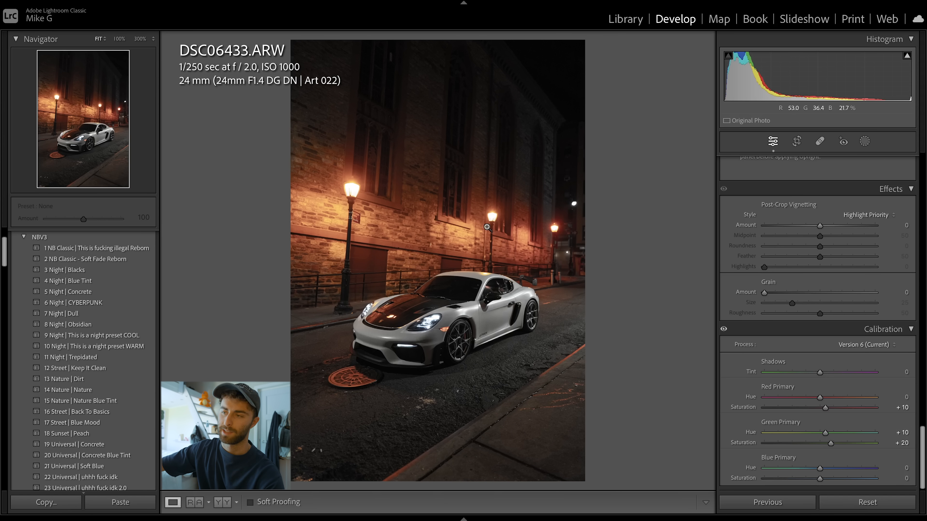
left_click_drag(780, 480, 776, 482)
Step: Grade the shadows toward blue with Hue 213 and Saturation 40 in Color Grading
scroll(766, 307, "up", 10)
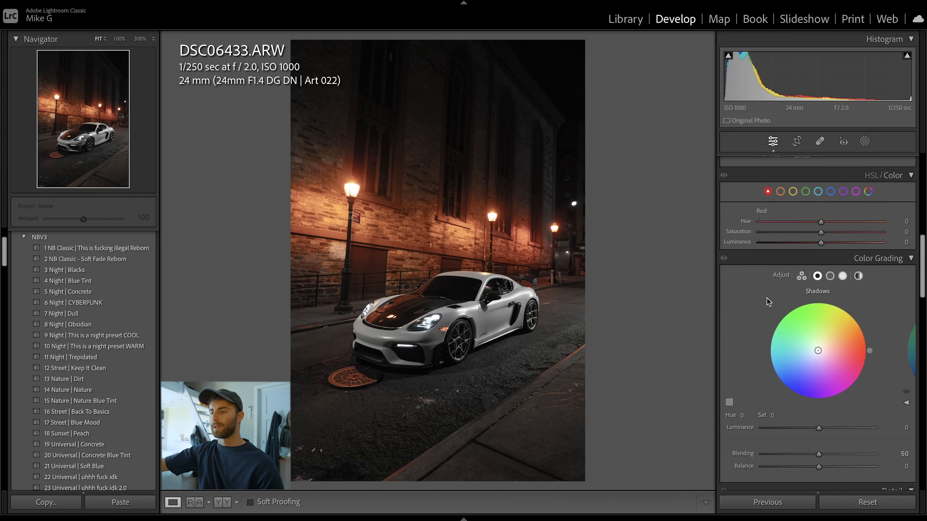
scroll(785, 307, "up", 1)
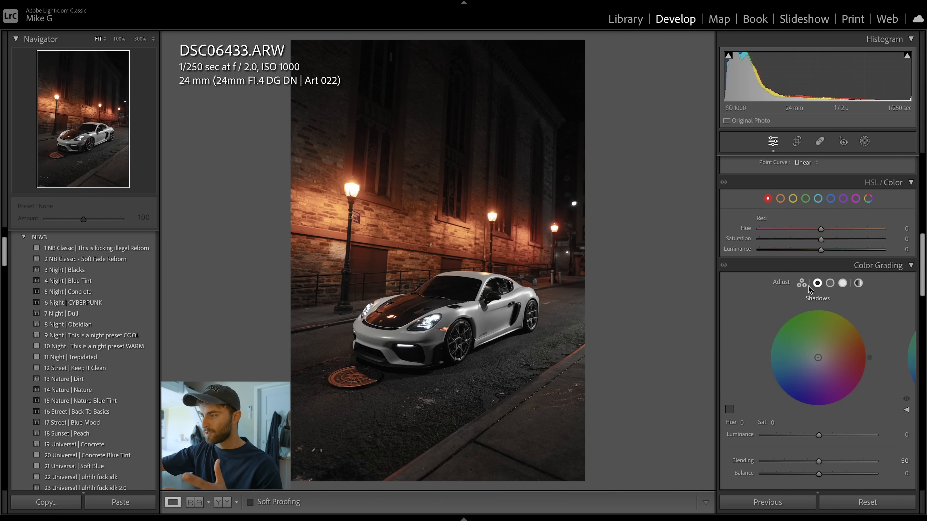
left_click_drag(812, 361, 802, 367)
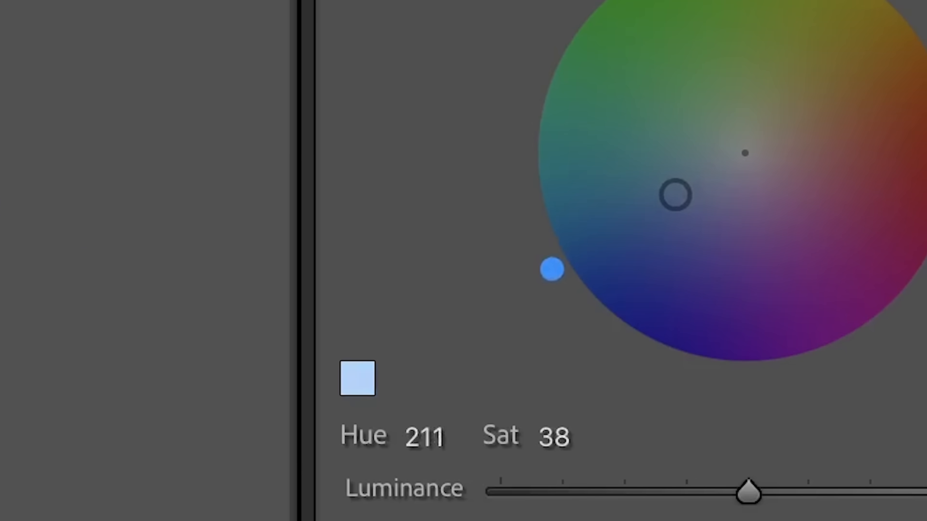
left_click_drag(675, 195, 672, 198)
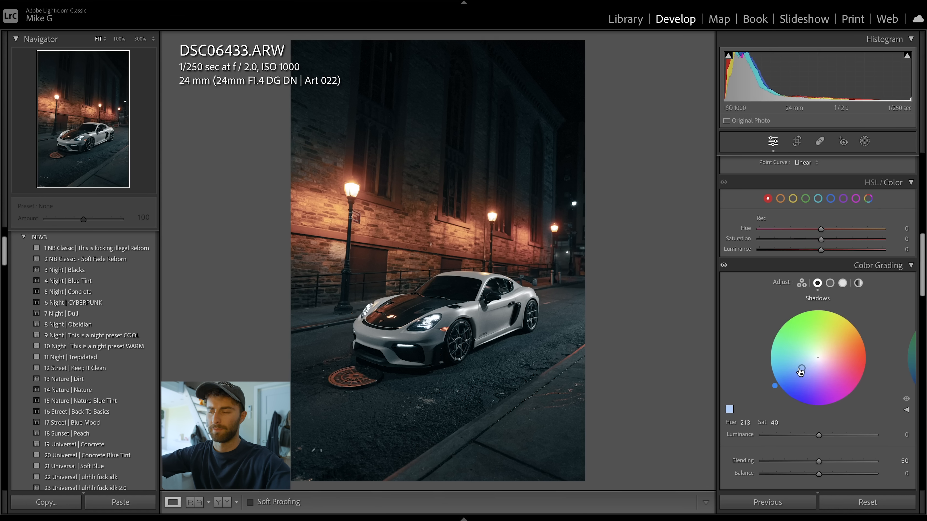
Step: Warm the midtones with Hue 12 and Saturation 11, and the highlights with Hue 13 and Saturation 17
left_click(830, 283)
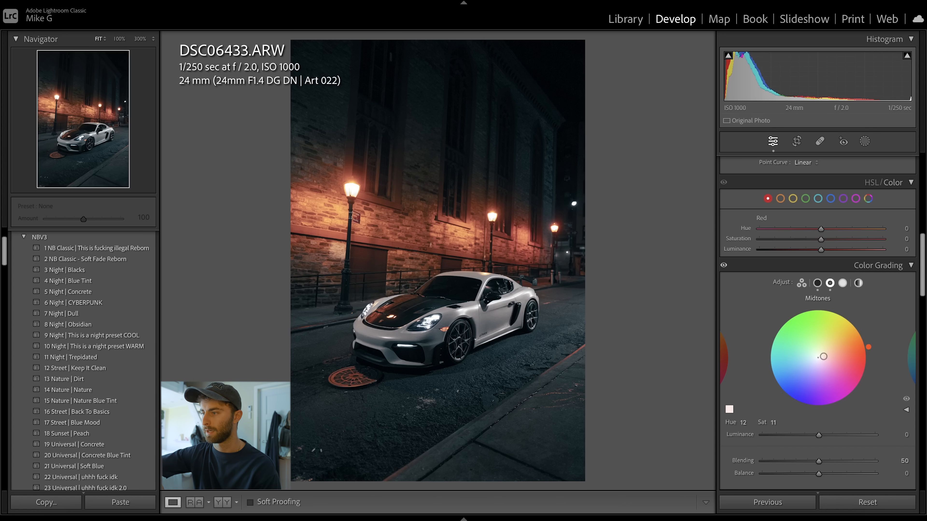
left_click(842, 283)
left_click_drag(817, 358, 827, 356)
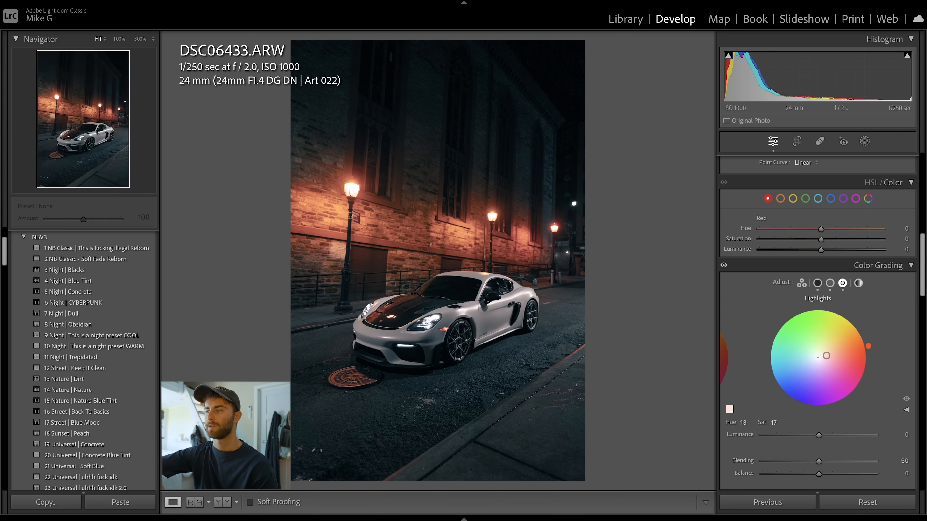
Step: Shape the main point curve: lower the white point to about 239, lift the upper midtones, place the black point near 9/8 and darken the shadows
scroll(827, 359, "up", 6)
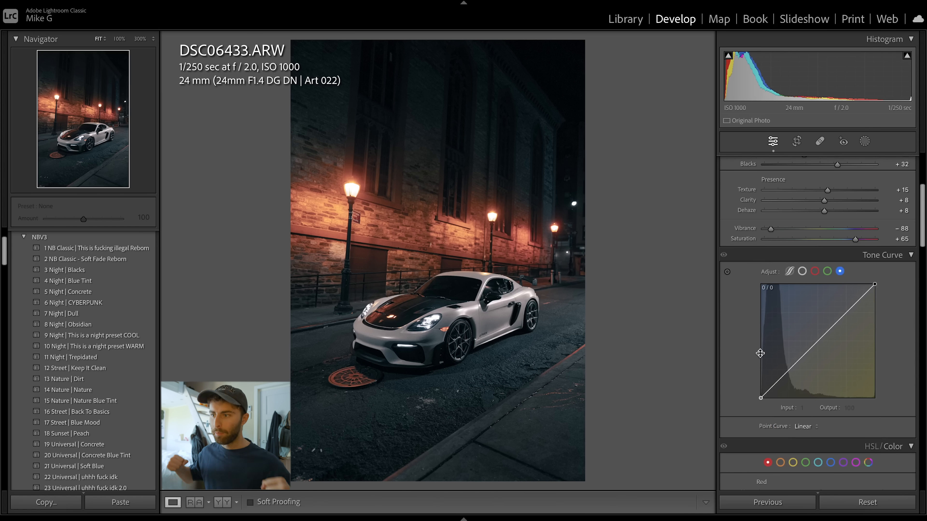
left_click(802, 271)
left_click_drag(877, 284, 881, 292)
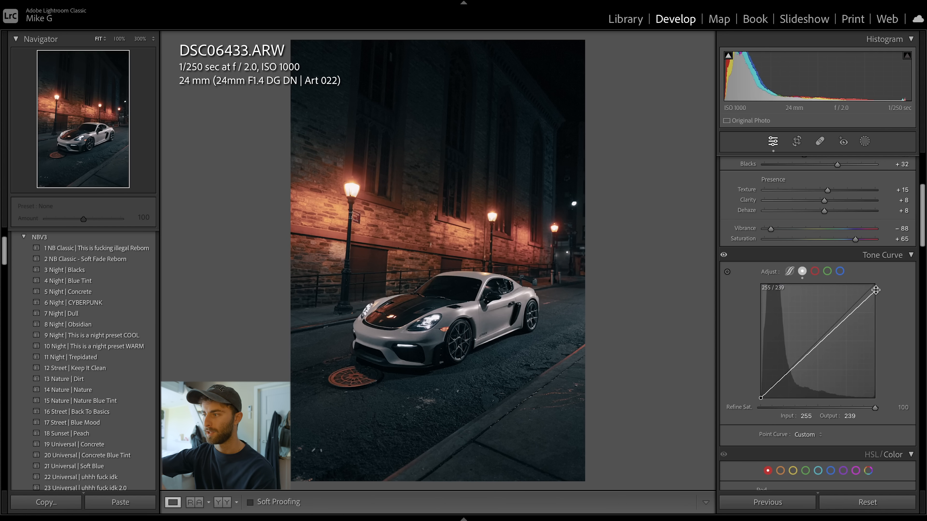
left_click(837, 325)
left_click_drag(838, 325, 838, 320)
left_click_drag(761, 398, 764, 395)
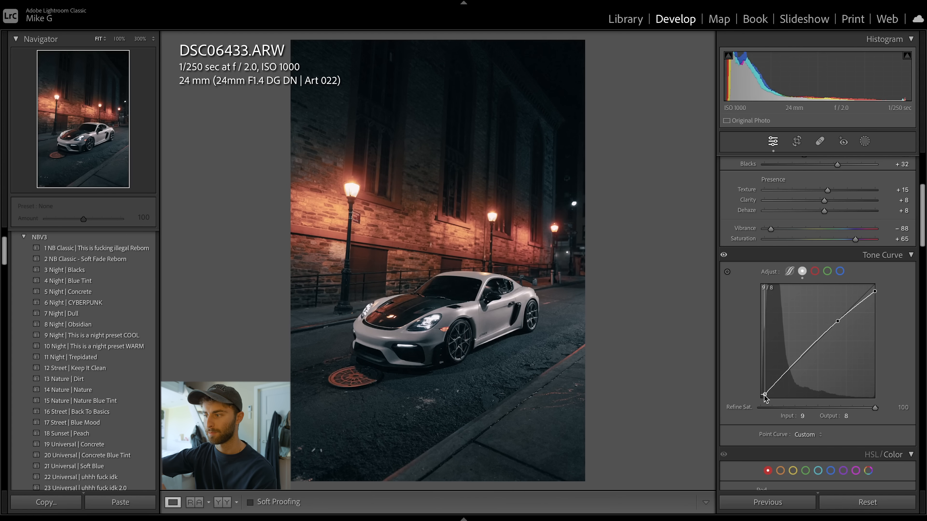
left_click_drag(788, 369, 789, 371)
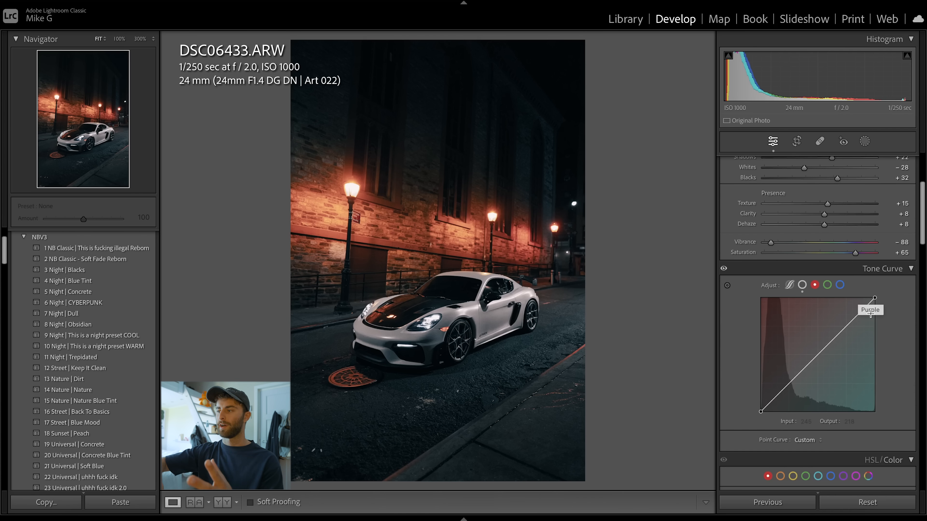
Step: Shape the red, green and blue tone curves, with red's white point at about 240, red input 62 at output 58 and blue 104 at 116
scroll(871, 313, "down", 10)
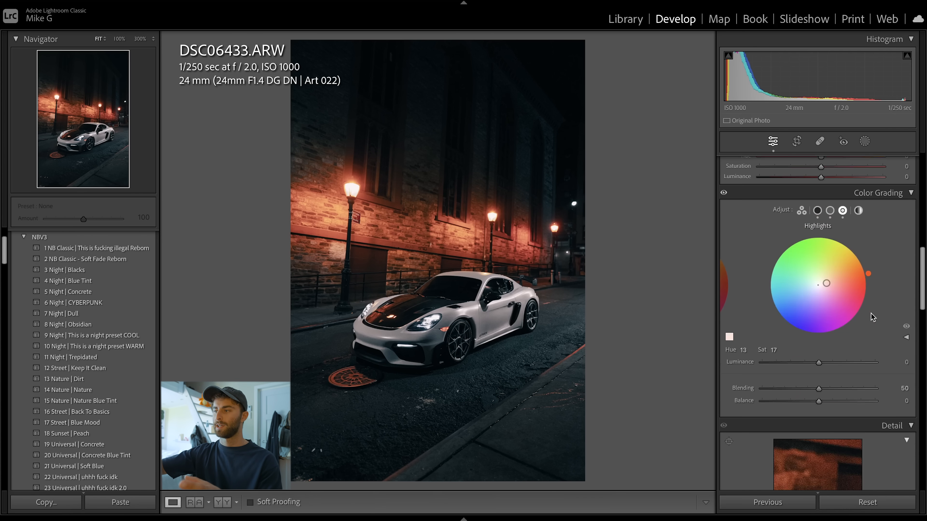
scroll(872, 261, "up", 10)
left_click_drag(874, 250, 878, 257)
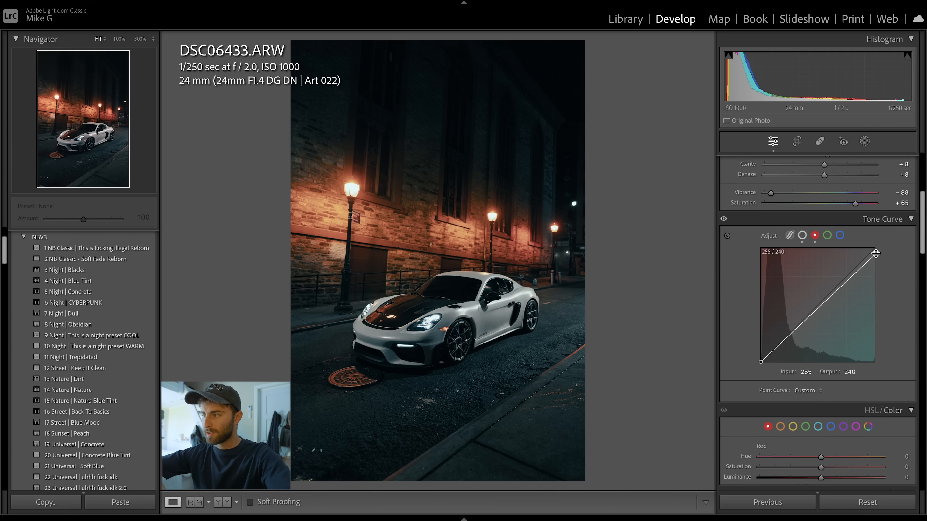
left_click(835, 292)
left_click(788, 336)
left_click_drag(788, 336, 788, 339)
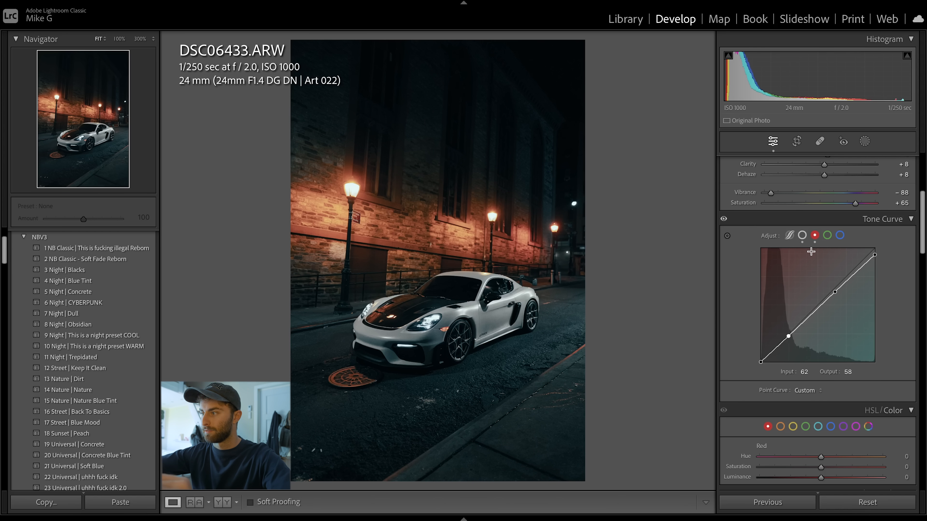
left_click(826, 236)
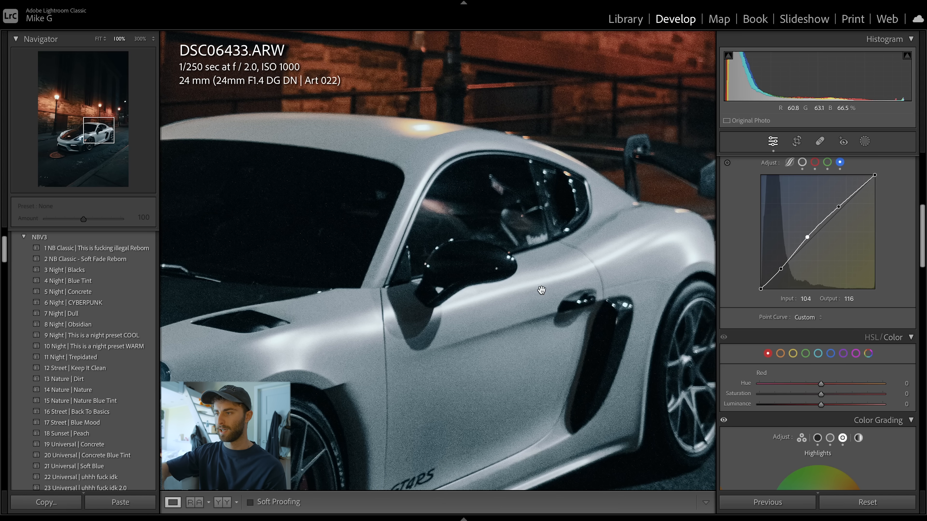
Step: Examine the car's bodywork, hood and headlights at close zoom to judge the colour and contrast of the grade
left_click(619, 466)
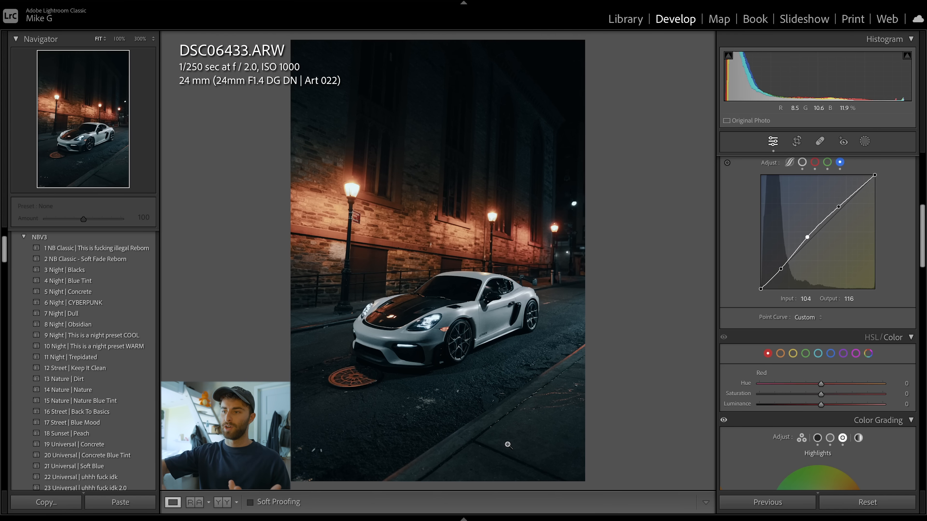
left_click(416, 350)
left_click_drag(628, 345, 539, 369)
left_click(539, 369)
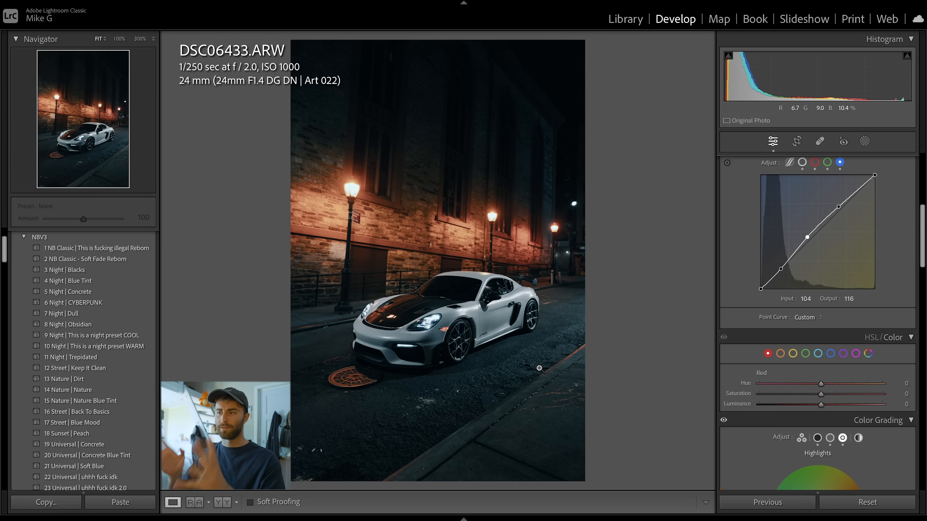
left_click(372, 308)
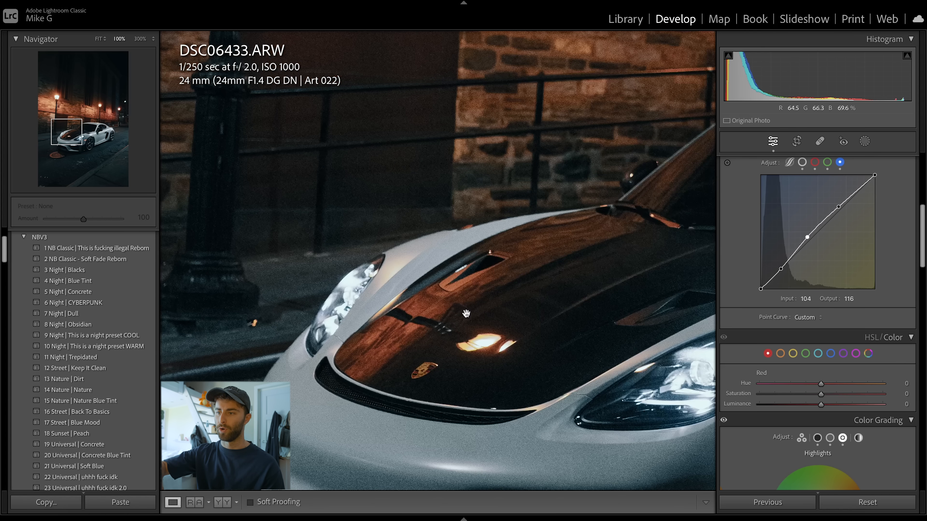
left_click_drag(387, 117, 361, 317)
left_click_drag(416, 250, 341, 49)
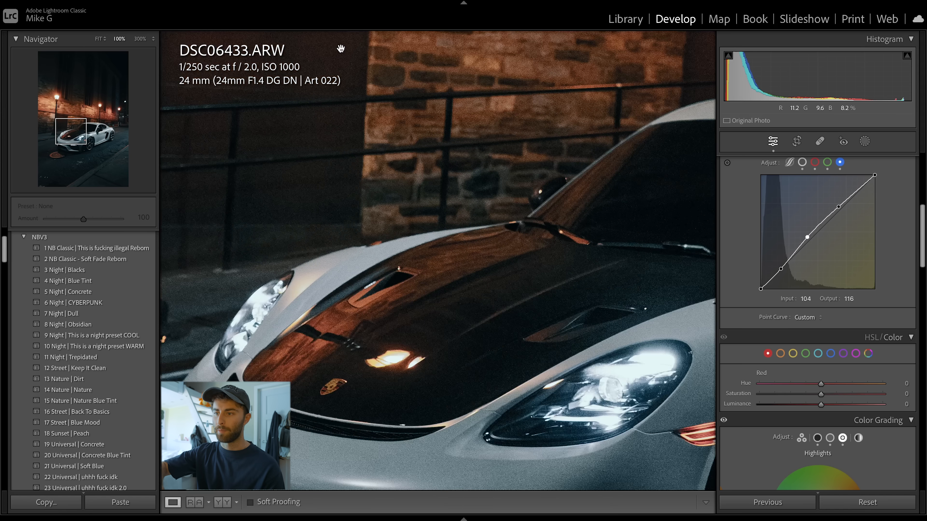
left_click(298, 236)
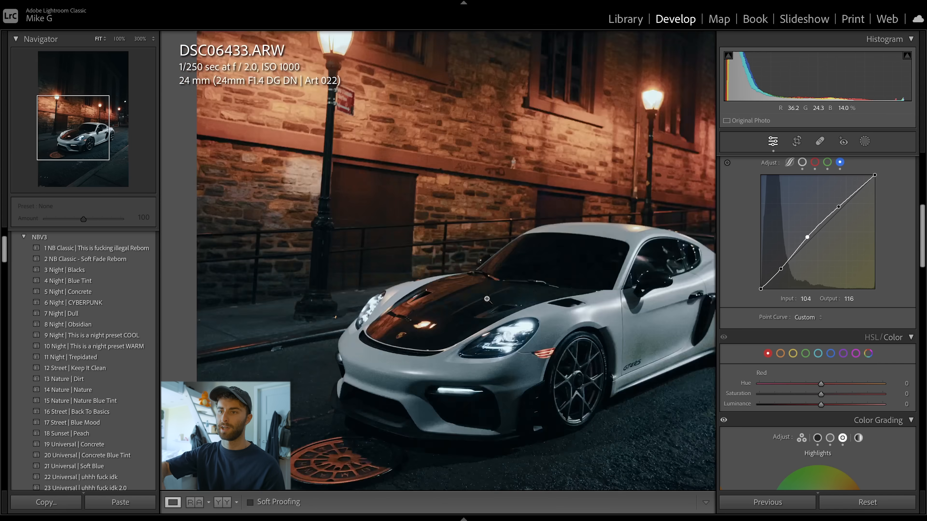
left_click(487, 299)
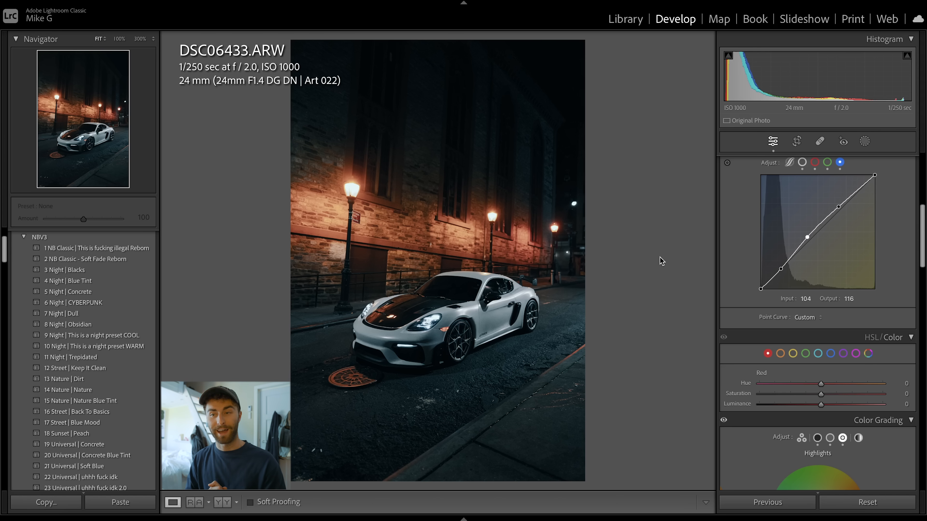
Step: Adjust the individual colours in the HSL mix, shifting the warm tones and setting Yellow to Hue -2, Saturation +4 and Luminance +15
scroll(821, 343, "down", 2)
left_click_drag(821, 345, 834, 365)
left_click(843, 365)
left_click(780, 314)
left_click(805, 314)
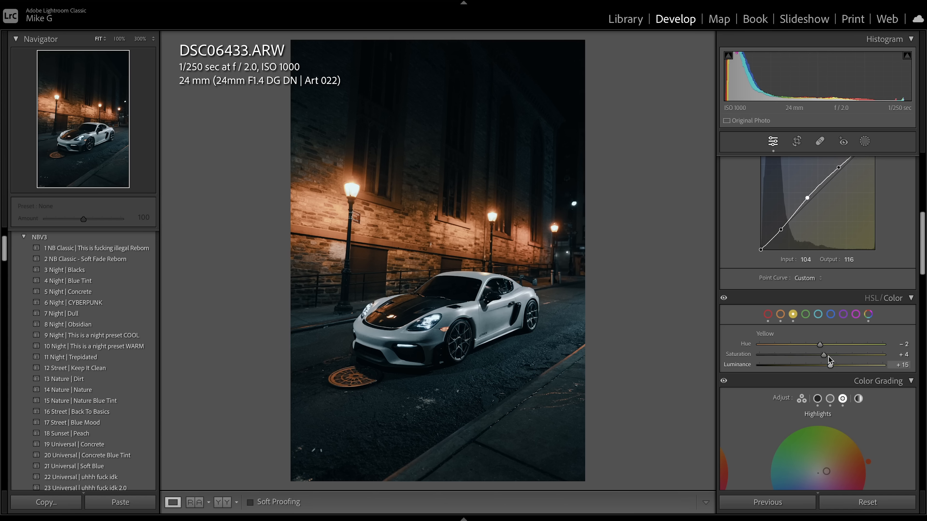
left_click(856, 314)
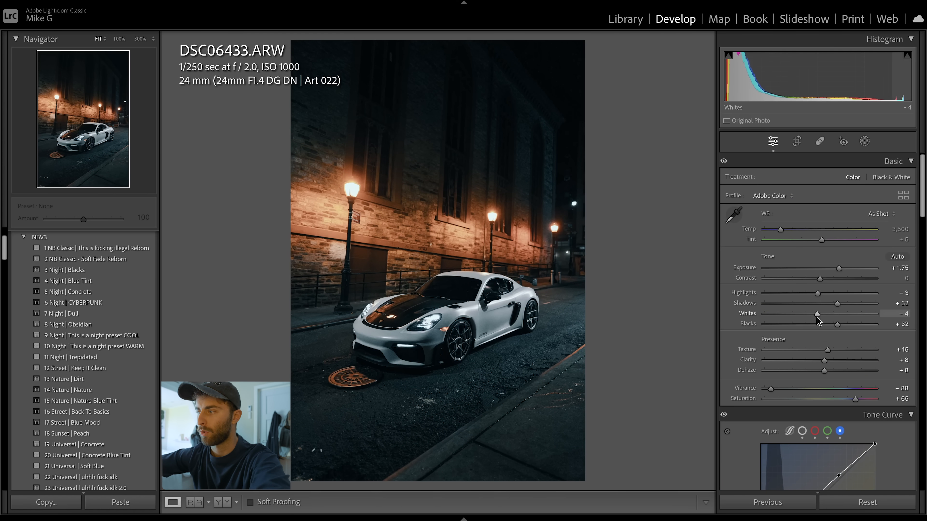
Step: Refine the basic tone and presence with Highlights -3, Shadows +32, Whites -15 and Clarity +13
left_click_drag(816, 317, 813, 318)
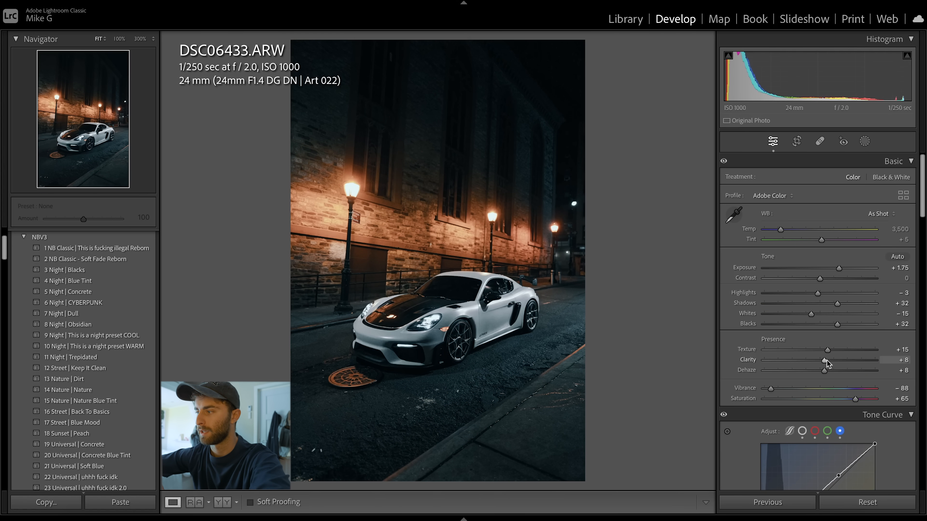
left_click_drag(825, 360, 829, 360)
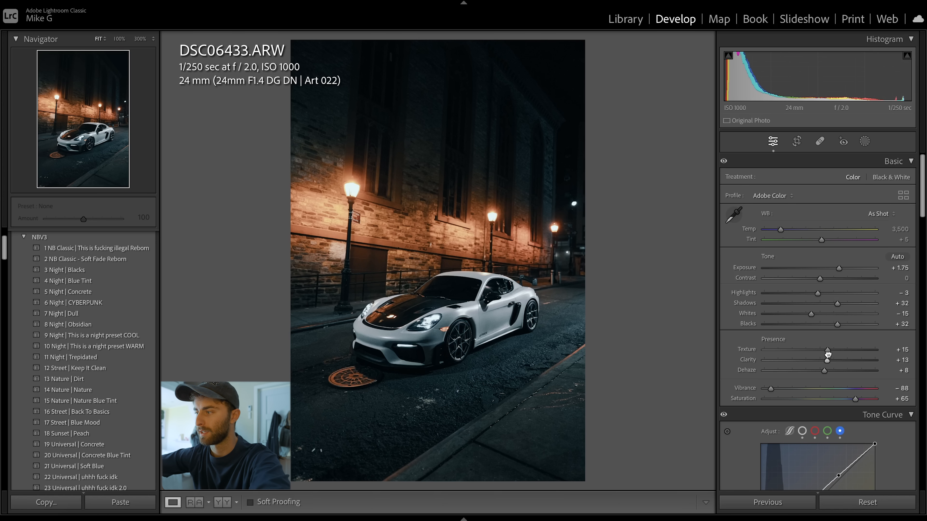
Step: Create a linear gradient mask running diagonally from the photo's lower-right corner up past the car to the building wall
left_click(615, 55)
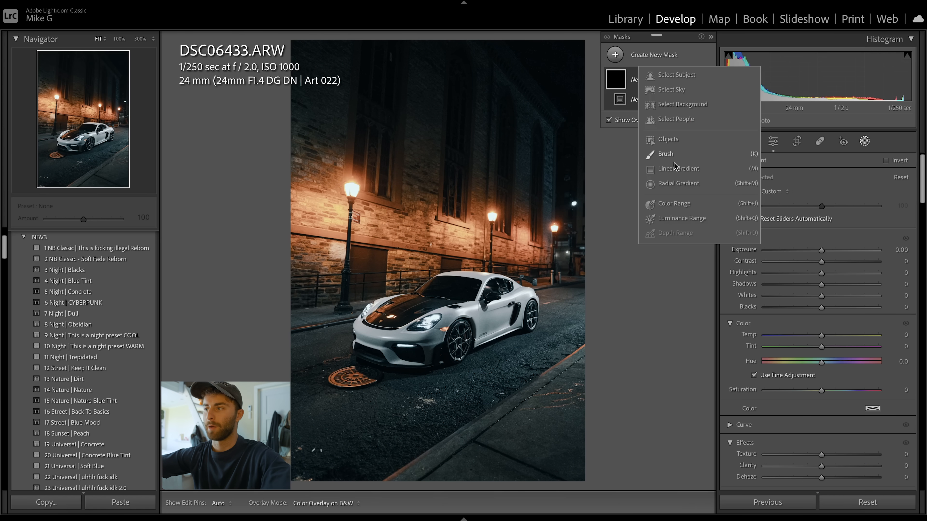
left_click(678, 169)
left_click_drag(582, 480, 439, 166)
Step: Set the linear gradient mask's Clarity to 23 and Shadows to -30
scroll(830, 437, "down", 2)
left_click_drag(830, 436, 838, 439)
left_click_drag(835, 441, 836, 441)
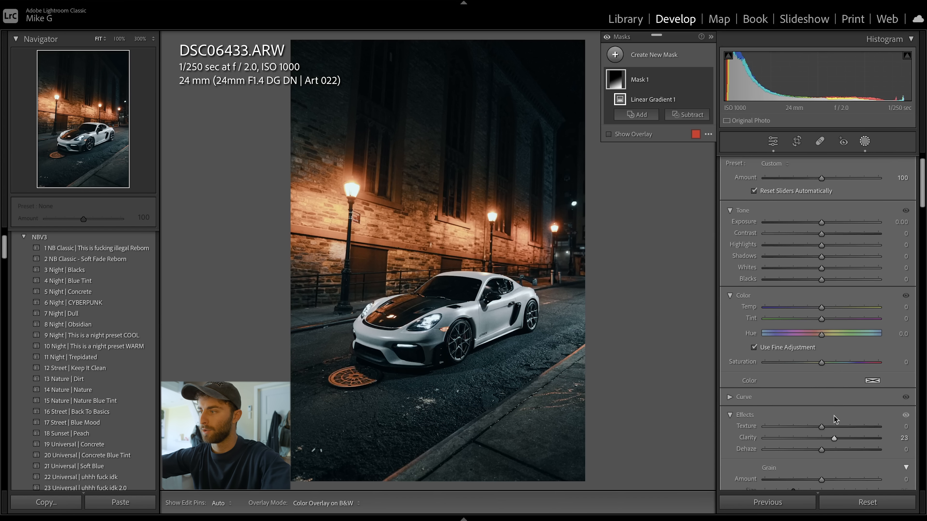
mouse_move(822, 257)
left_mouse_down()
mouse_move(795, 255)
mouse_move(805, 256)
left_mouse_up()
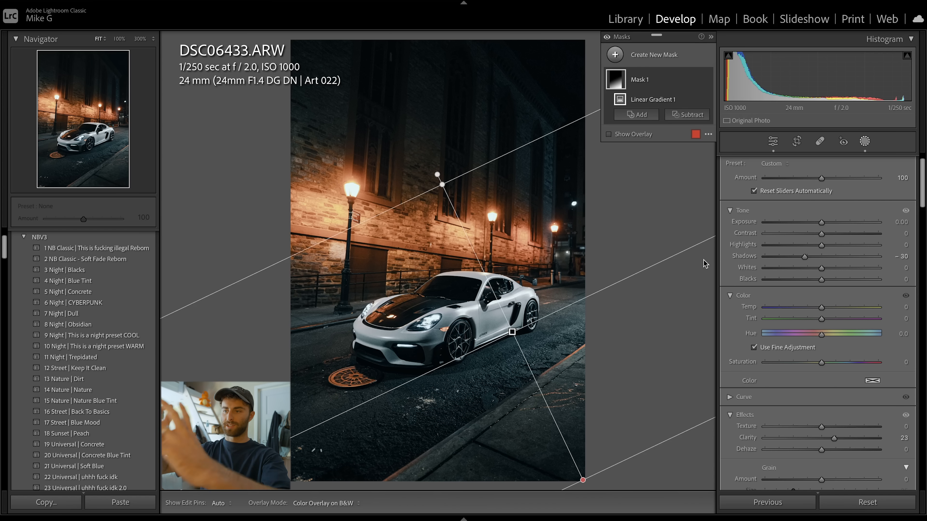
Step: Create a new mask that selects the photo's subject, the sports car
key("k")
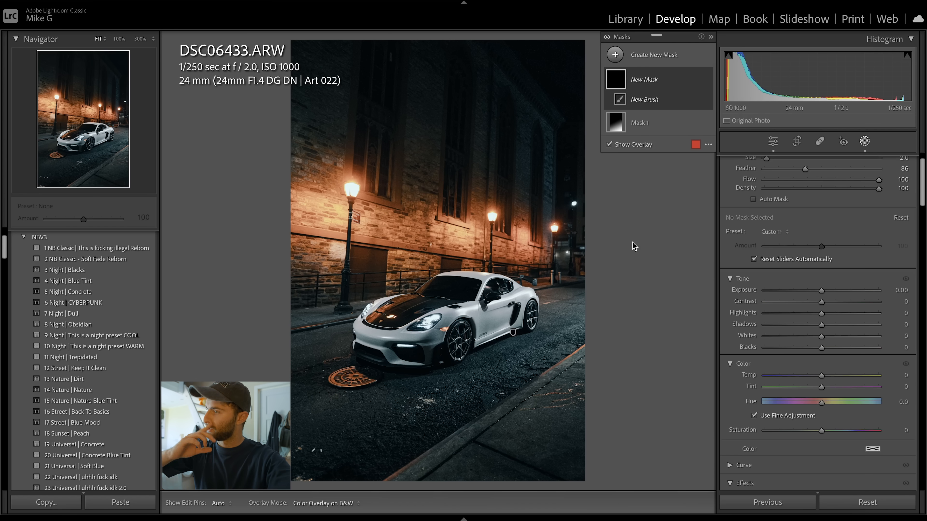
left_click(615, 55)
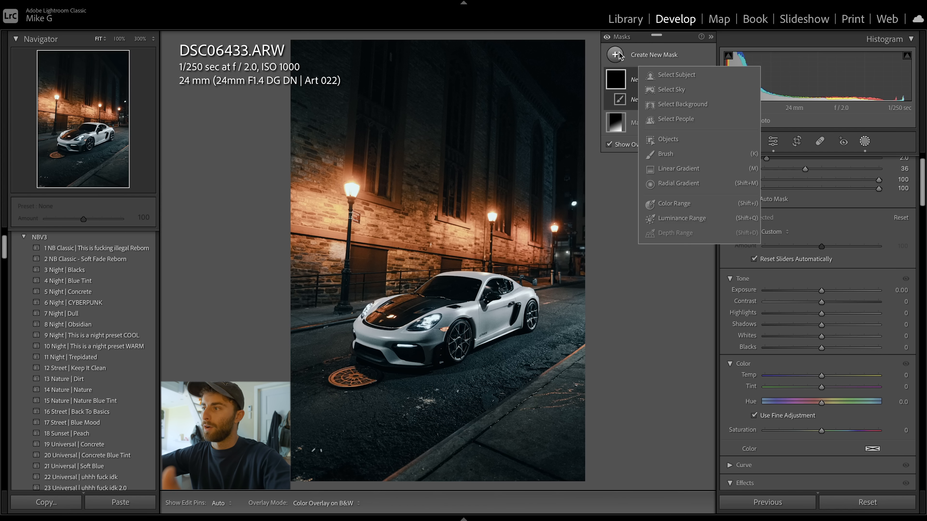
left_click(666, 75)
Step: Subtract the manhole cover and the road in front of the car from the subject mask with a brush
left_click(687, 114)
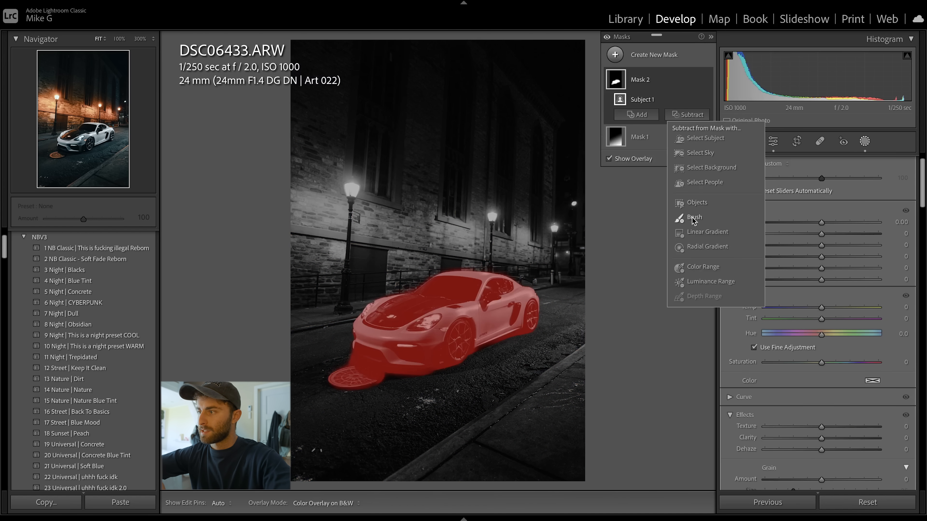
left_click(694, 220)
left_click(643, 114)
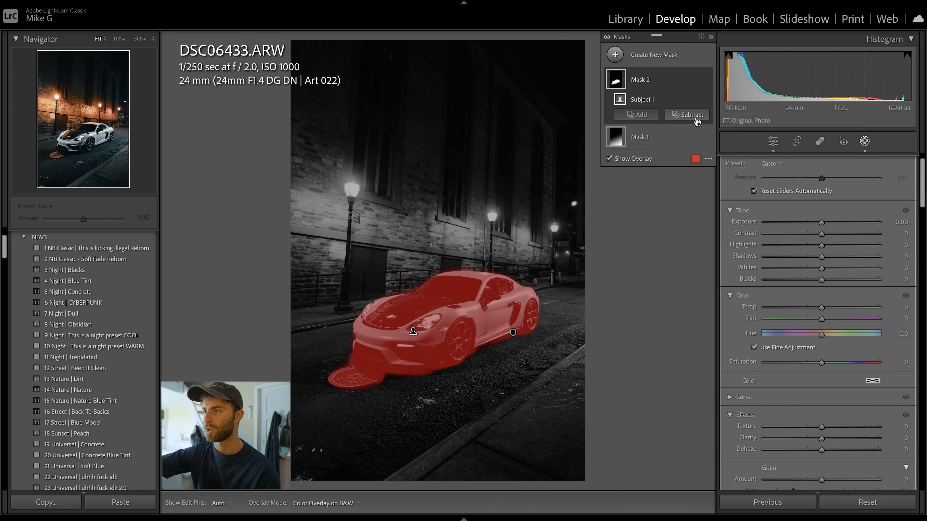
left_click(687, 115)
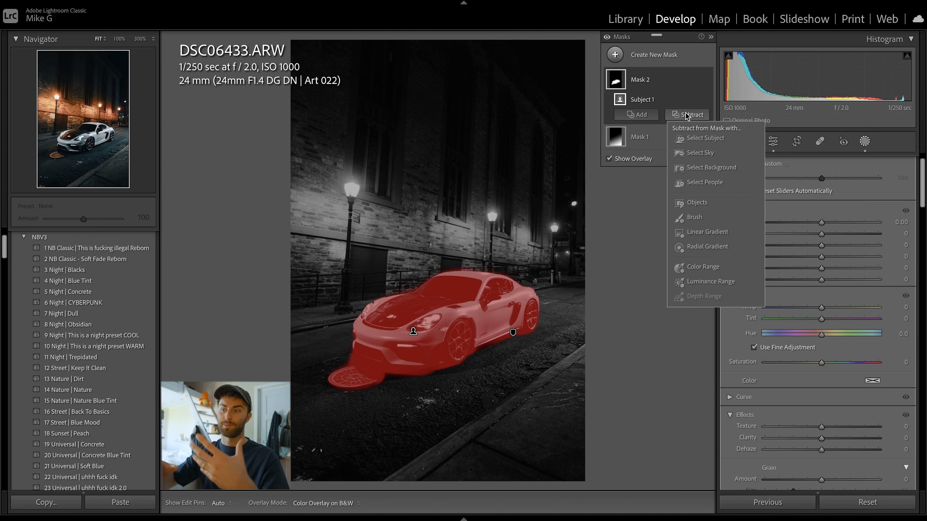
left_click(694, 218)
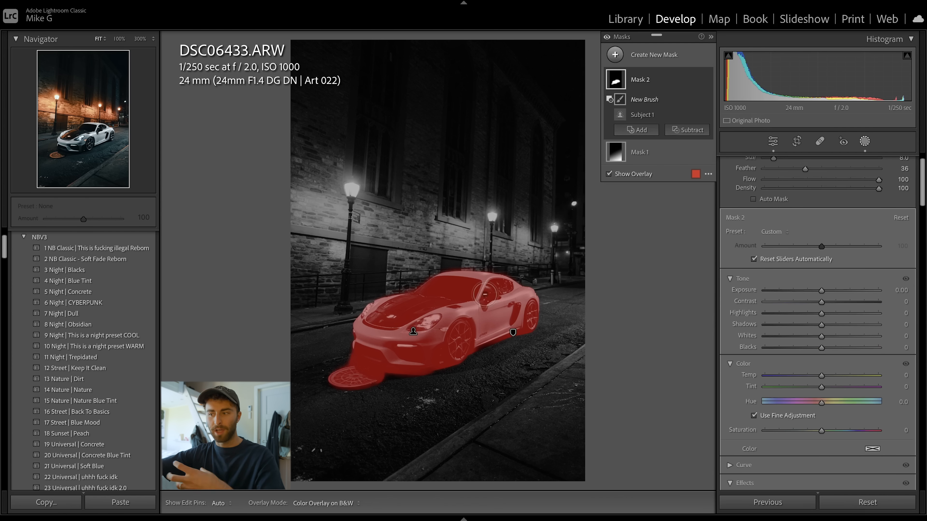
mouse_move(391, 384)
left_mouse_down()
mouse_move(345, 371)
mouse_move(383, 384)
mouse_move(325, 386)
mouse_move(353, 384)
mouse_move(340, 374)
mouse_move(355, 372)
mouse_move(425, 386)
left_mouse_up()
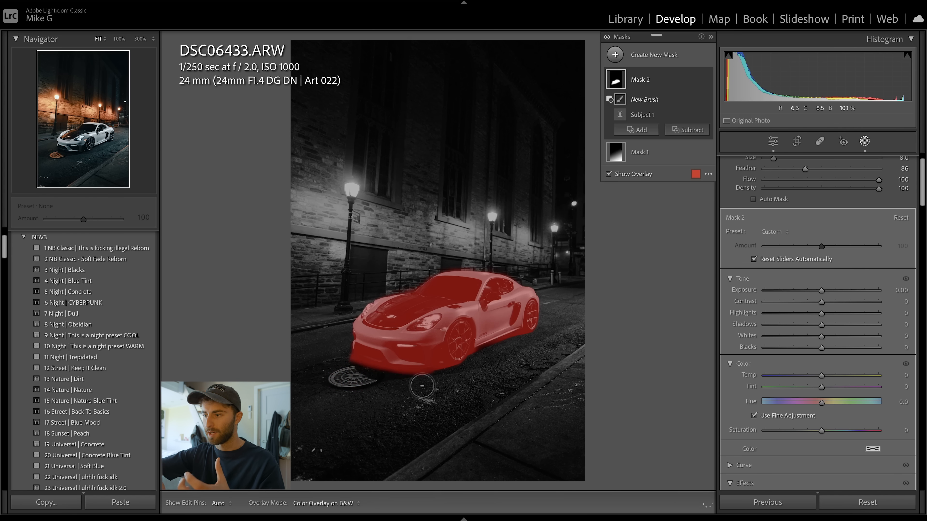
Step: Set the car mask's Saturation to -61 and Temp to 7
left_click_drag(797, 434, 789, 438)
left_click_drag(821, 376, 825, 378)
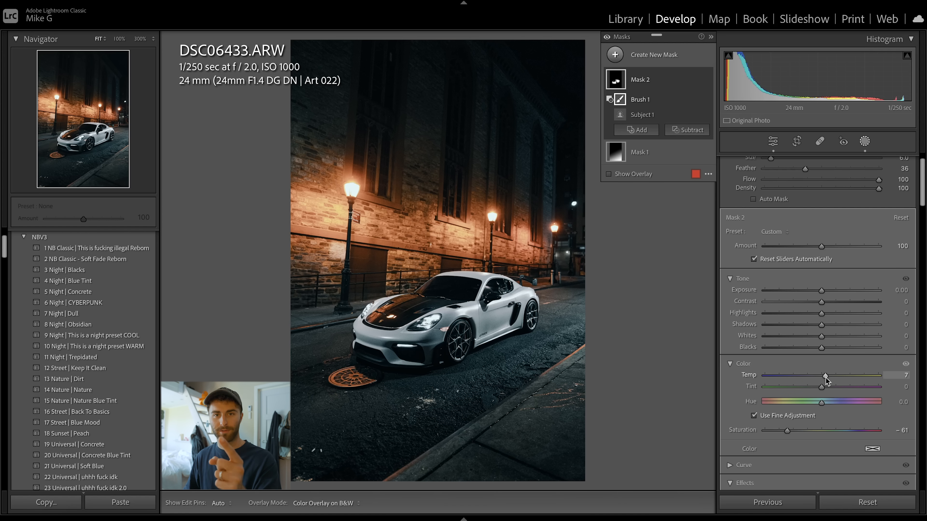
Step: Try the photo's global Vibrance at +12, -89 and +1 to compare the colour looks
left_click_drag(828, 352, 826, 353)
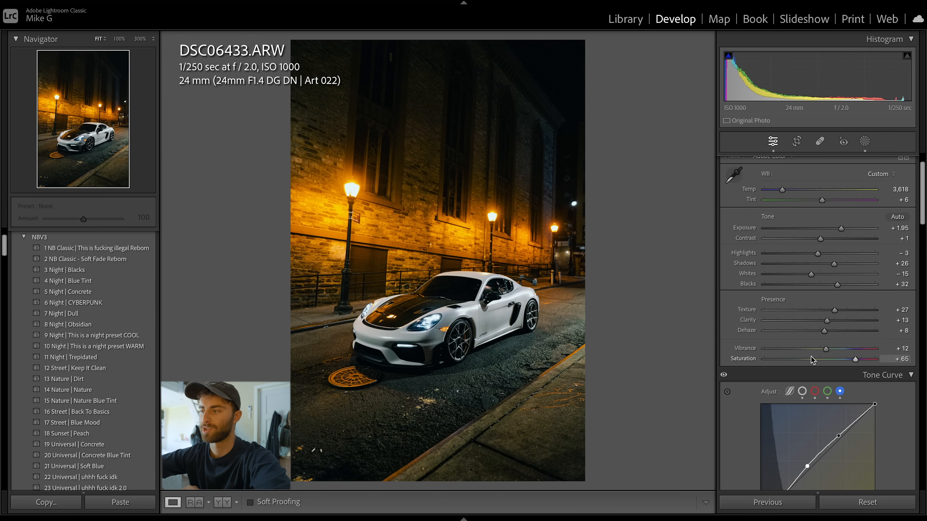
left_click(771, 349)
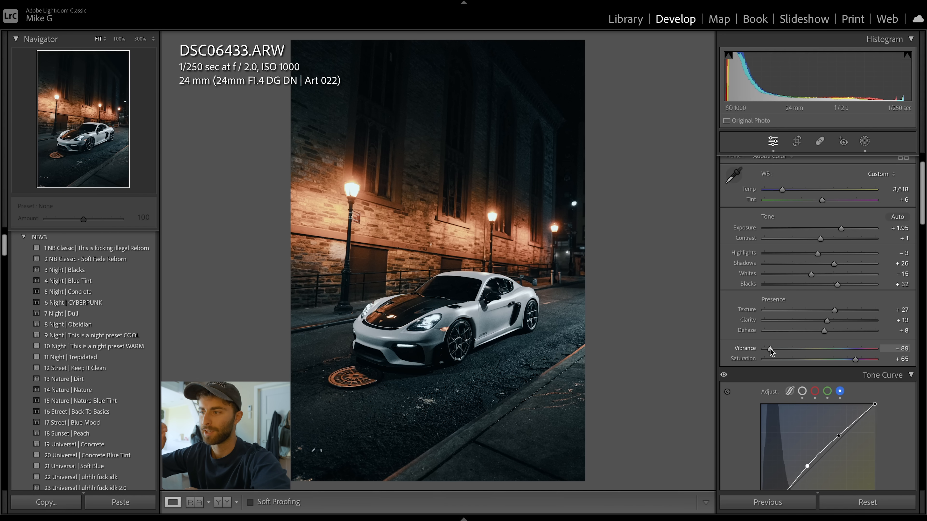
left_click(820, 349)
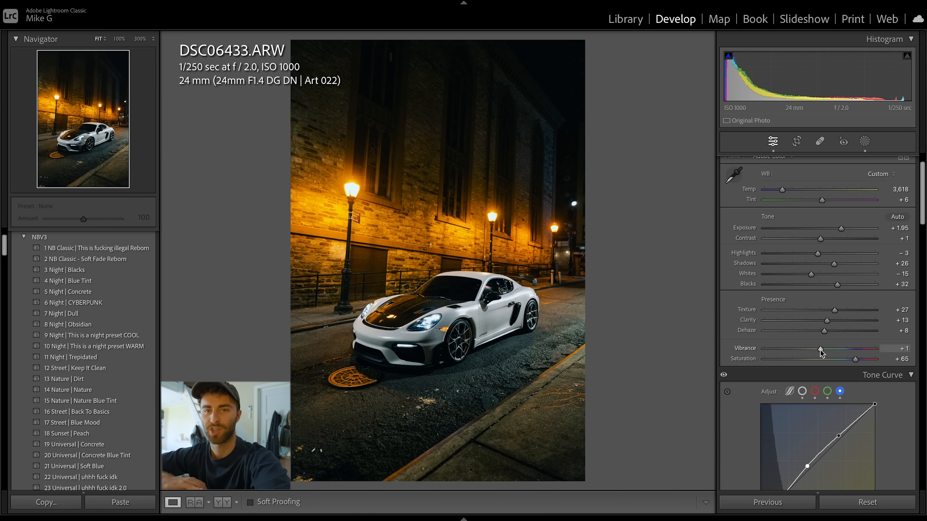
Step: Run AI Denoise on the photo with an Amount of 44, saving the result as a stacked DNG
scroll(756, 391, "down", 8)
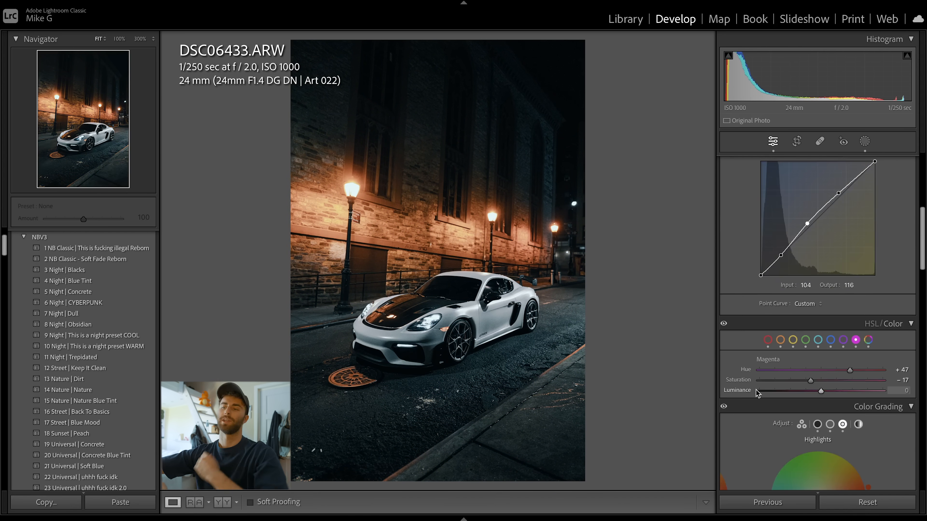
scroll(756, 393, "down", 3)
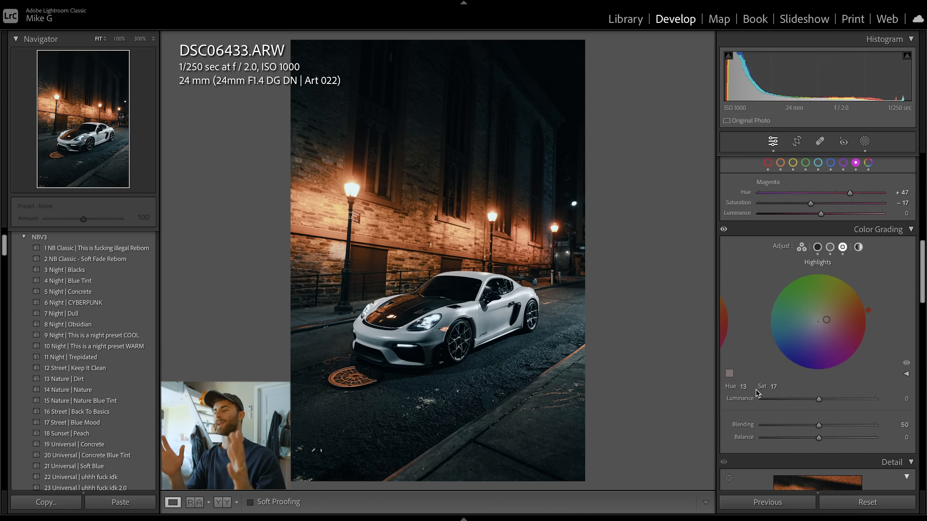
scroll(756, 392, "down", 10)
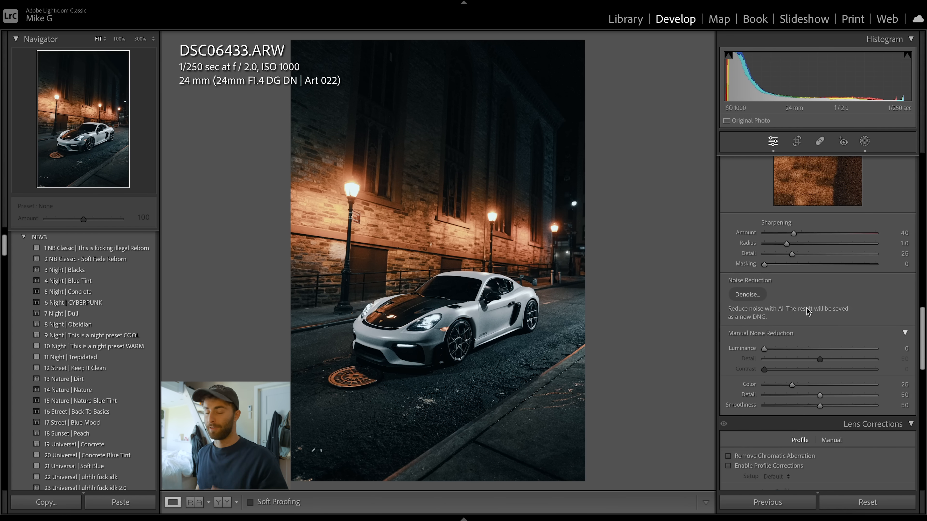
left_click(751, 295)
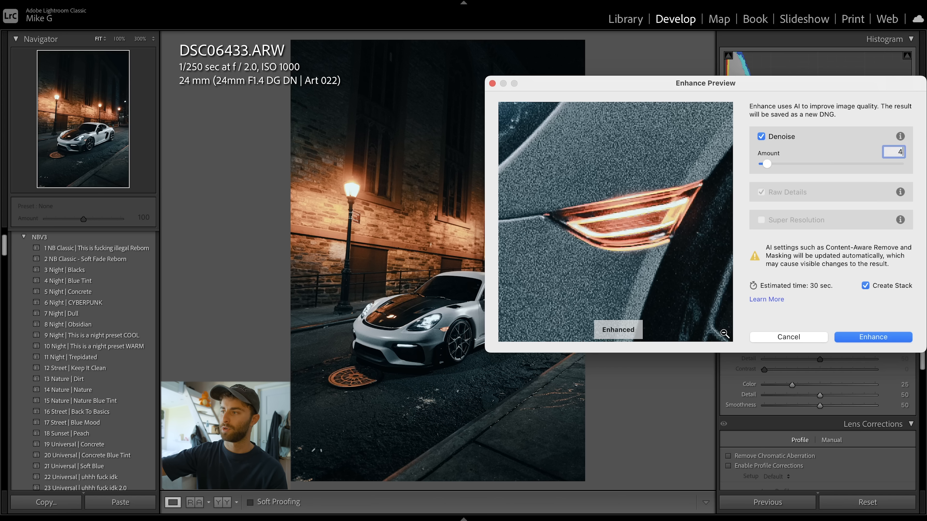
left_click(692, 263)
left_click(692, 262)
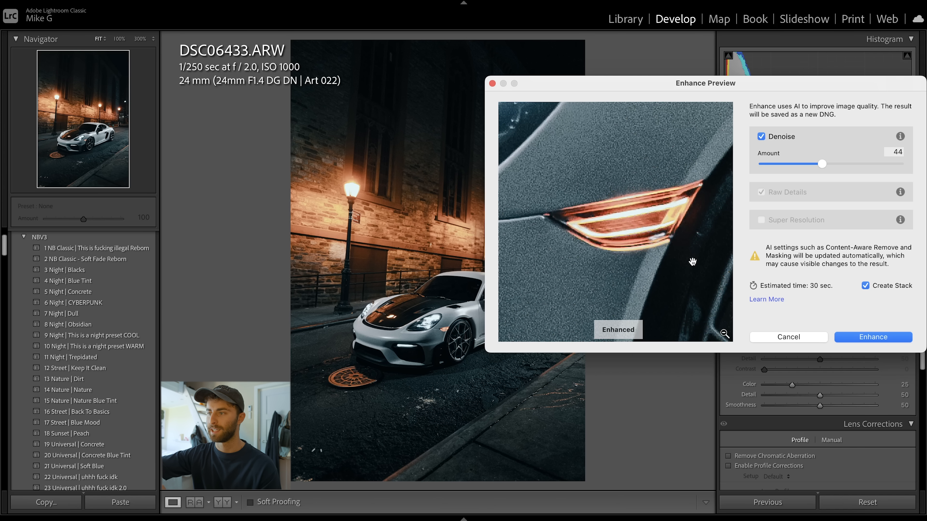
left_click(861, 338)
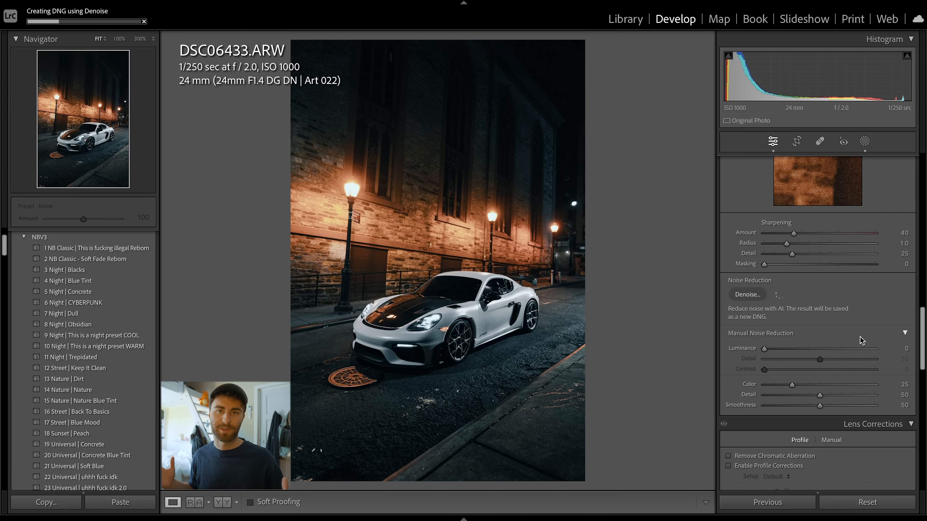
Step: Examine the denoised car at 100% around the hood, headlight and wheel, and compare the photo before and after editing
left_click(419, 345)
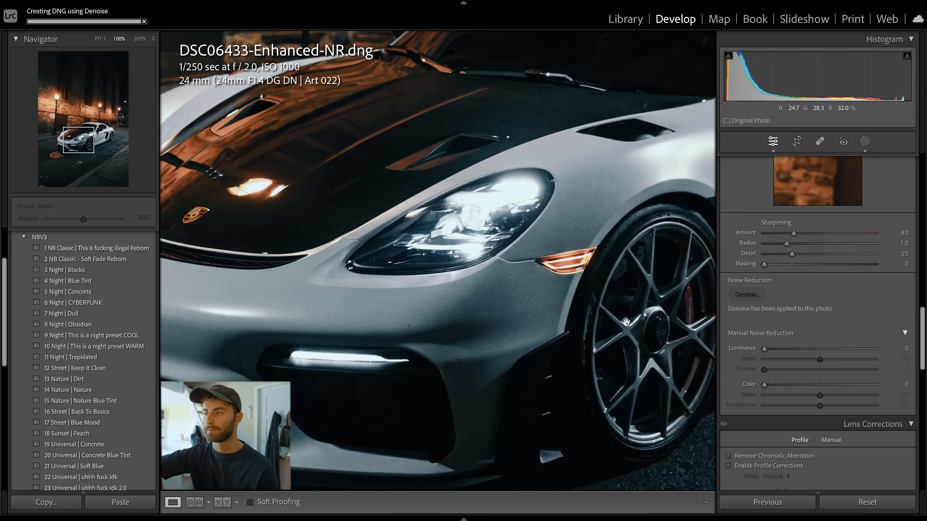
left_click_drag(579, 360, 518, 355)
left_click_drag(448, 318, 604, 408)
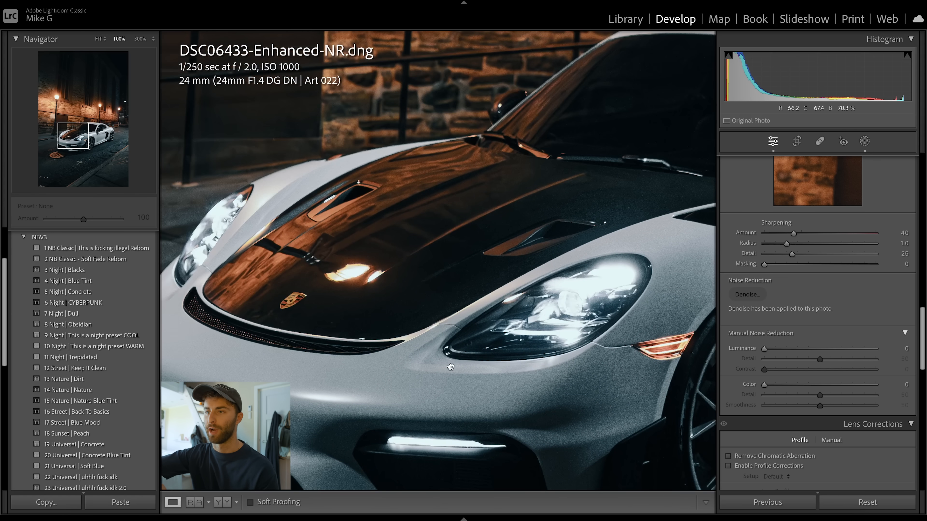
left_click_drag(450, 367, 548, 312)
left_click_drag(544, 359, 413, 225)
left_click_drag(640, 299, 623, 299)
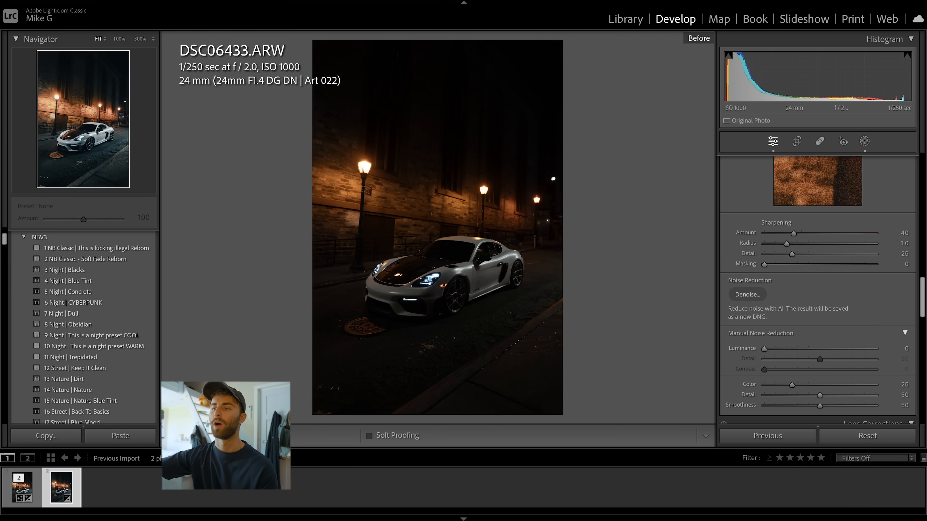
key("backslash")
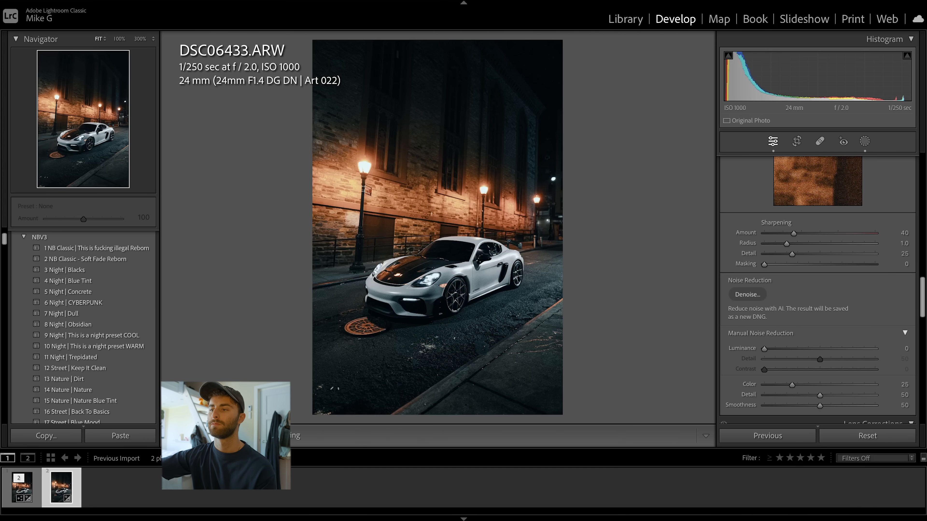
key("backslash")
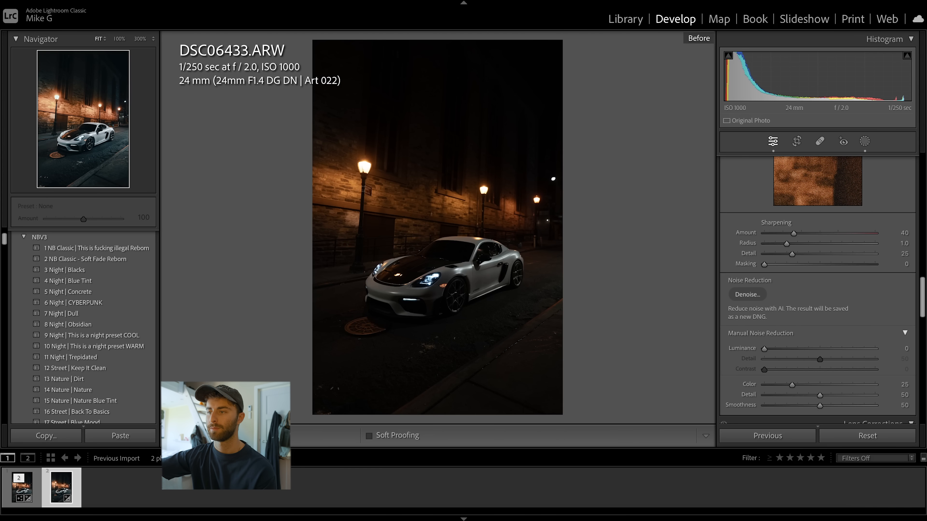
key("backslash")
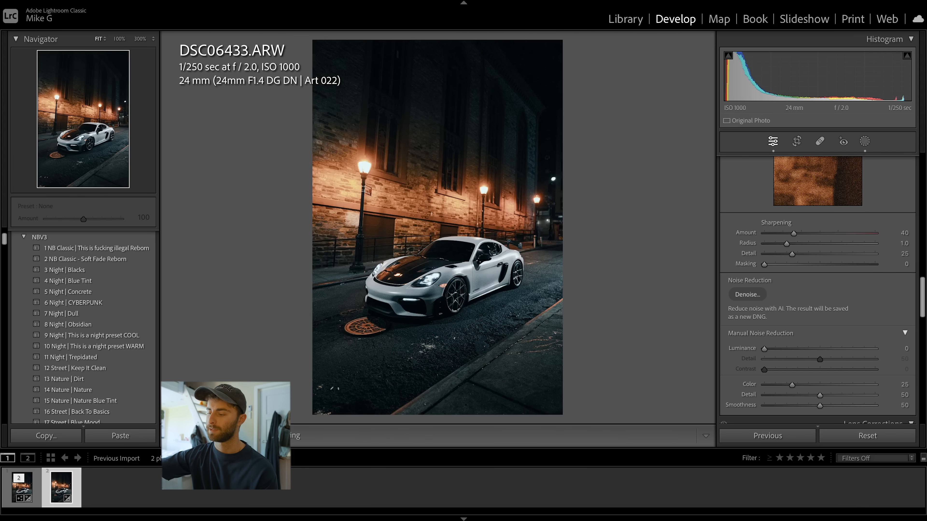
Step: Open the enhanced DNG version of the photo in Adobe Photoshop 2023 for editing
key("Left")
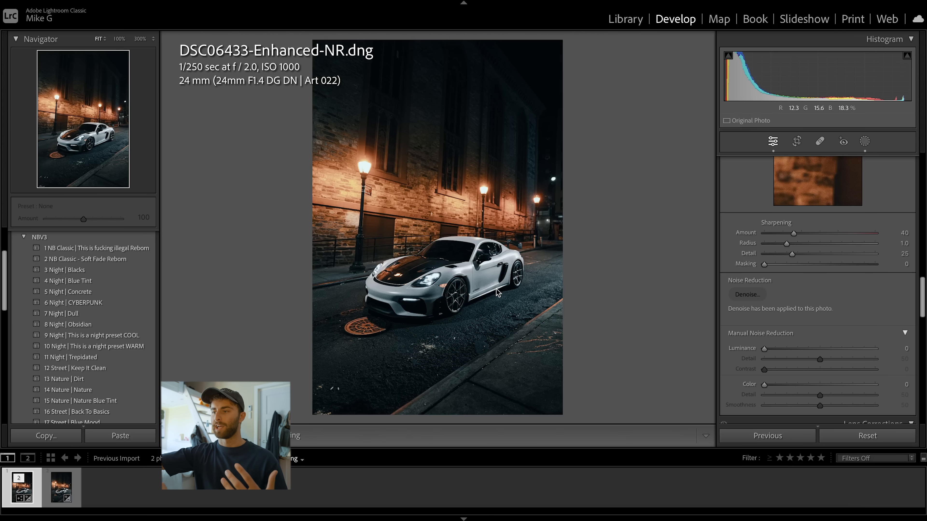
right_click(497, 292)
mouse_move(543, 266)
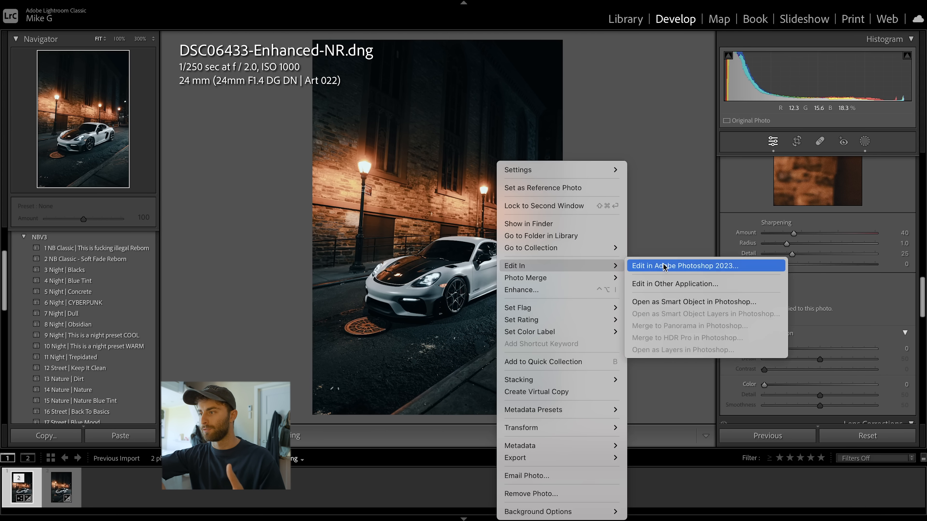
left_click(639, 266)
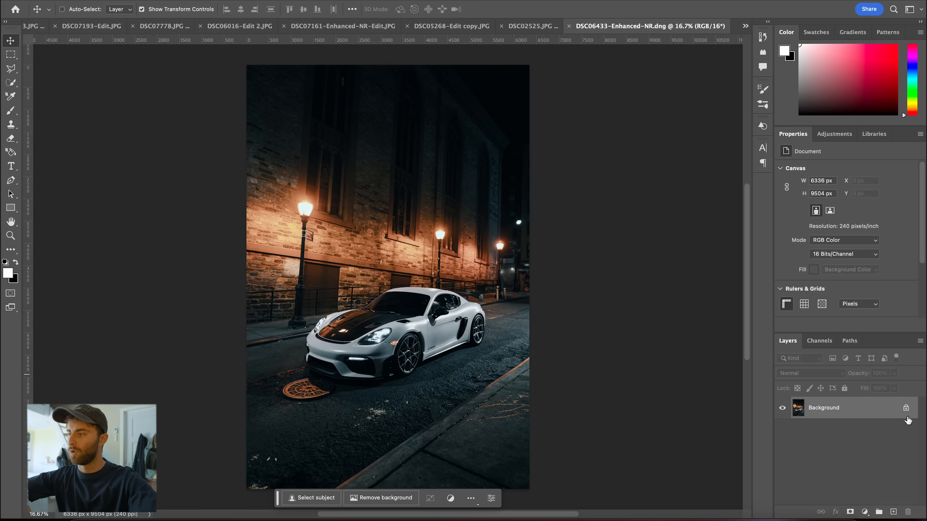
Step: Unlock the Background layer and duplicate it
left_click(906, 409)
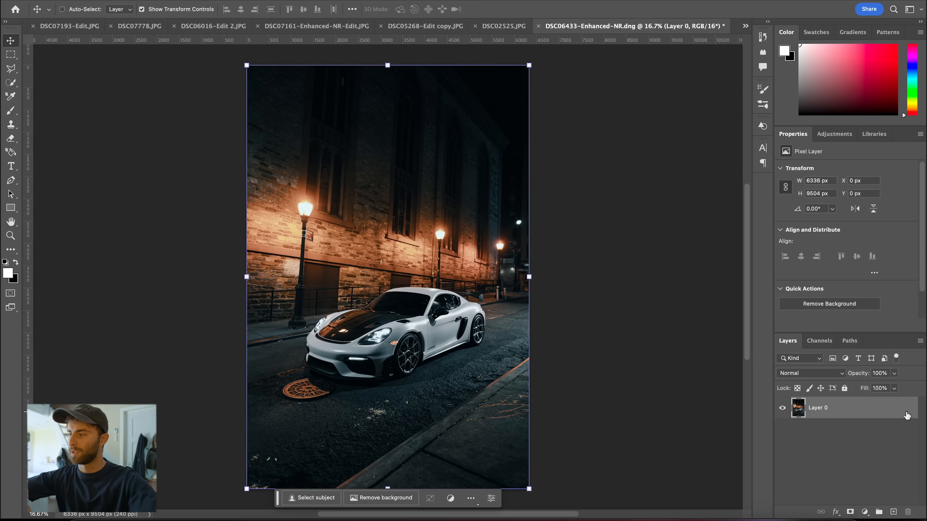
key("ctrl+j")
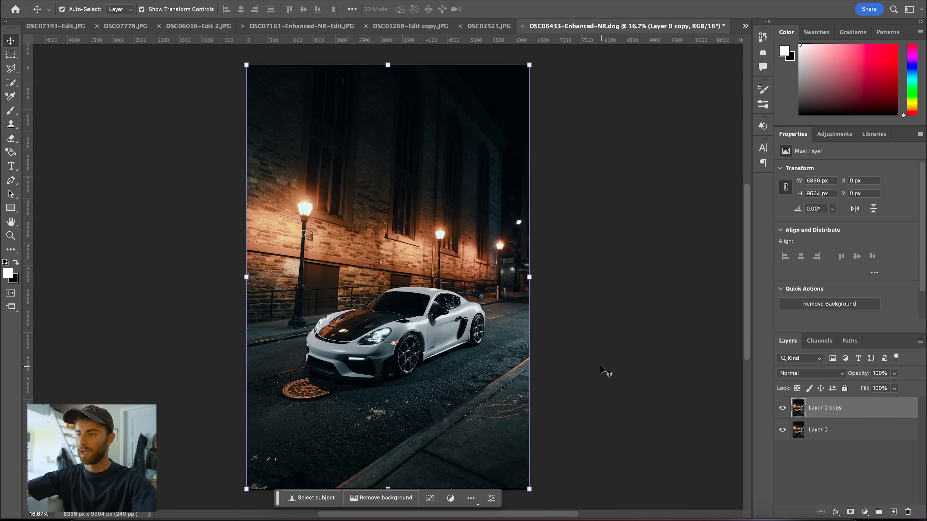
Step: Try to remove the water bottle on the building's ledge with the Clone Stamp, sampling the nearby ledge, and undo the stroke
key("ctrl+1")
key("ctrl+plus")
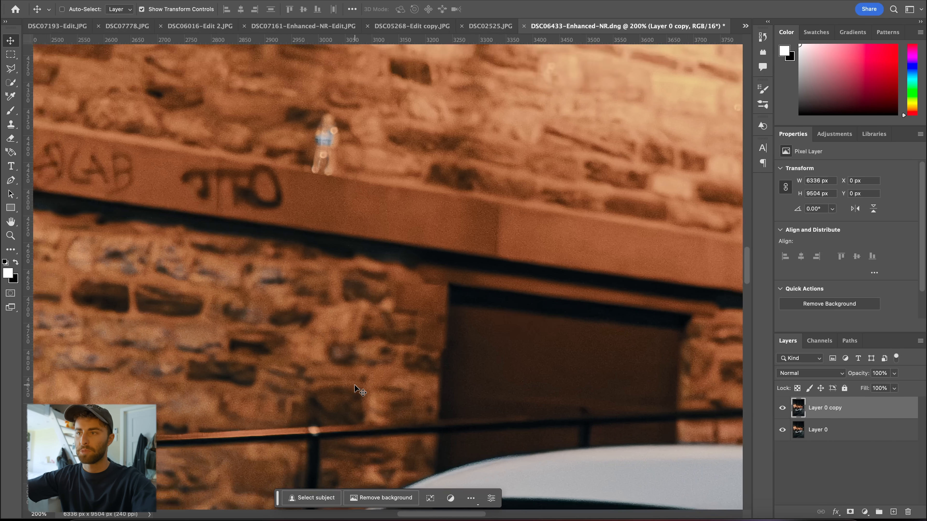
key("j")
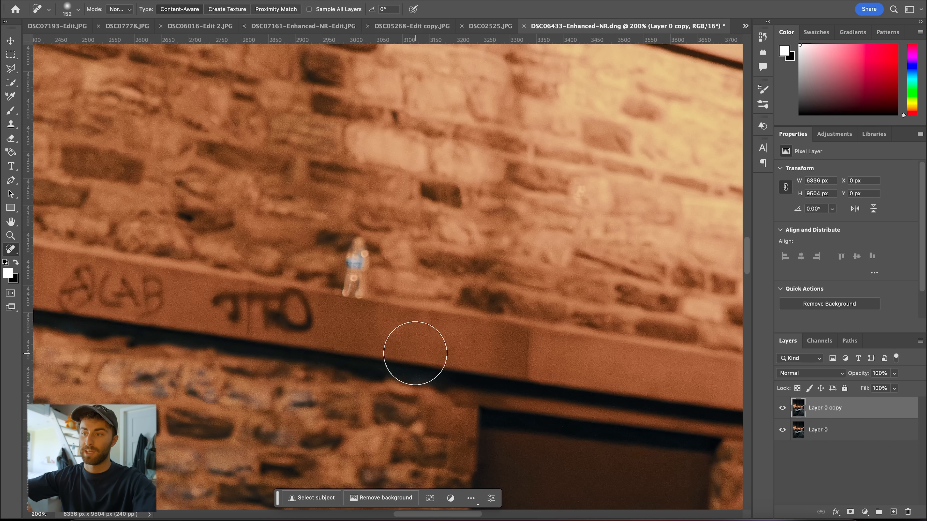
left_click(10, 308)
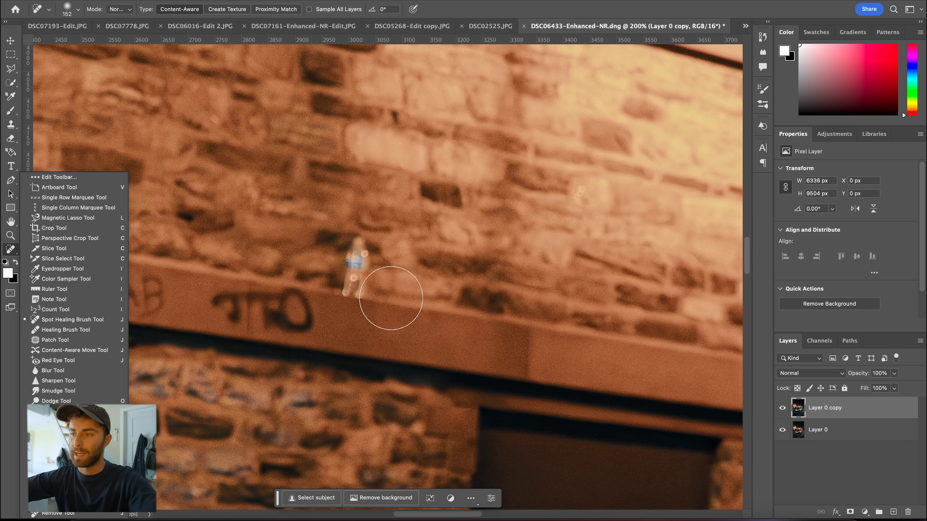
key("s")
right_click(15, 128)
left_click(38, 125)
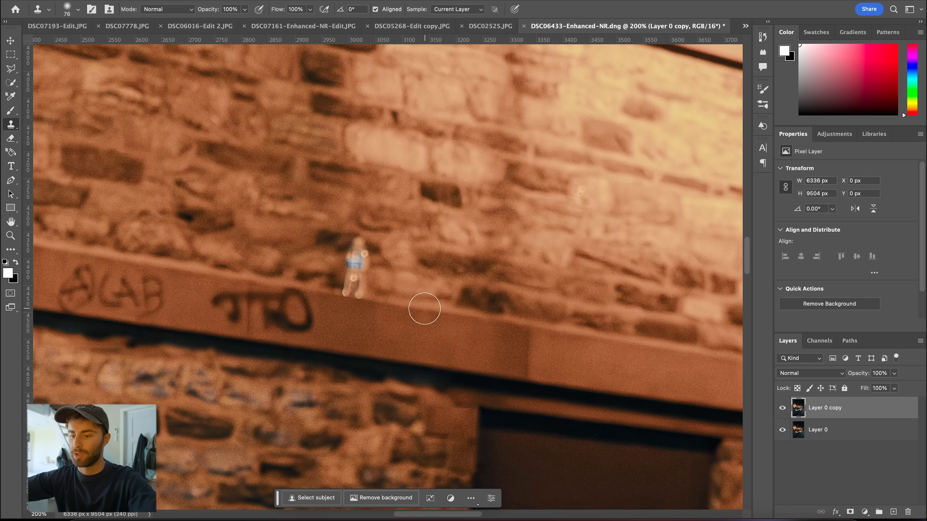
left_click(408, 304, "alt")
mouse_move(347, 293)
left_mouse_down()
mouse_move(359, 275)
mouse_move(355, 250)
left_mouse_up()
key("ctrl+z")
Step: Try to remove the water bottle from the ledge with the Content-Aware Spot Healing Brush, and undo the stroke
key("j")
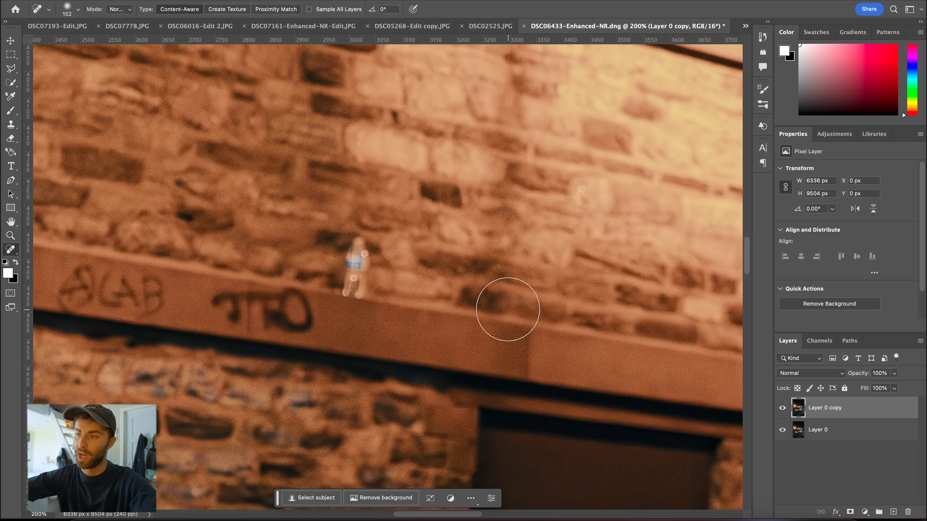
mouse_move(365, 291)
left_mouse_down()
mouse_move(355, 288)
mouse_move(356, 252)
left_mouse_up()
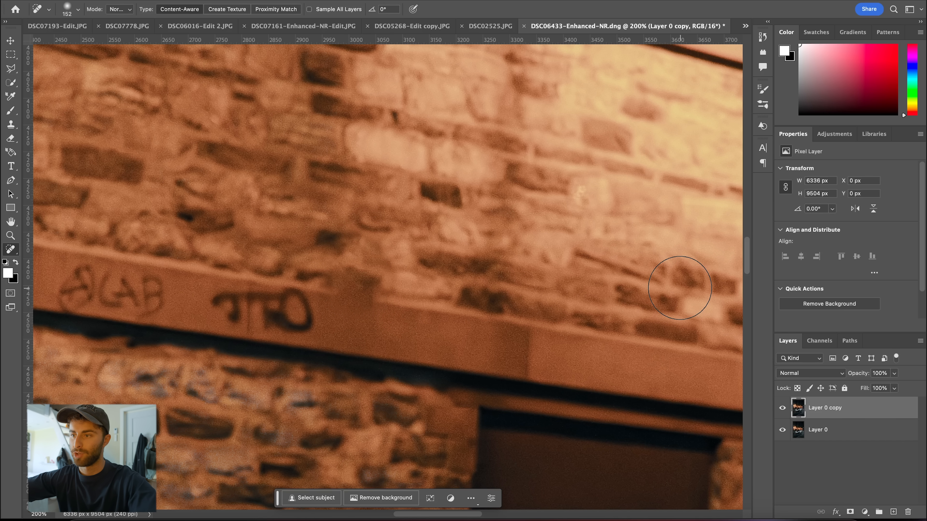
key("ctrl+z")
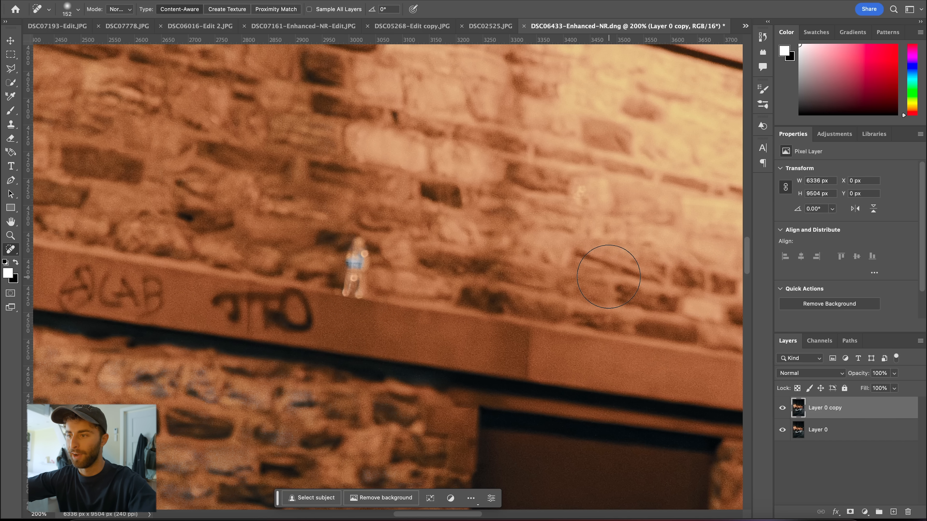
Step: Paint out the water bottle on the building's ledge with the Clone Stamp
key("s")
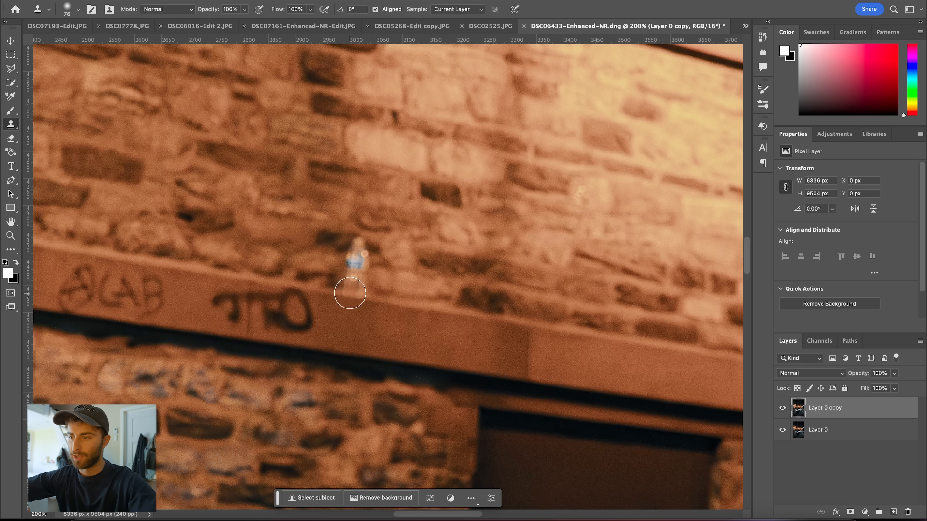
mouse_move(354, 287)
left_mouse_down()
mouse_move(363, 270)
mouse_move(351, 250)
mouse_move(364, 260)
left_mouse_up()
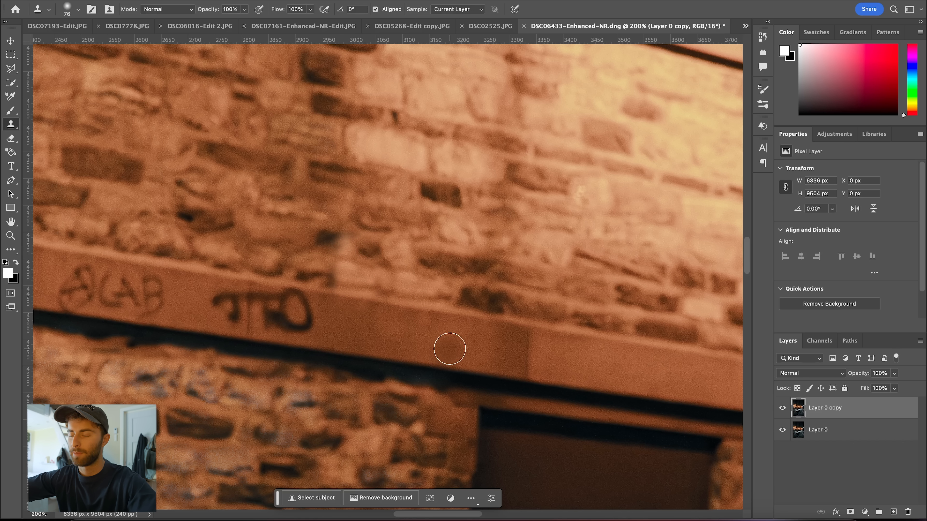
Step: Remove the two white pieces of litter from the dark asphalt in the photo's lower-left area with the Spot Healing Brush
scroll(450, 349, "down", 15)
scroll(450, 348, "left", 15)
scroll(450, 349, "up", 5)
scroll(450, 349, "down", 2)
scroll(450, 348, "left", 1)
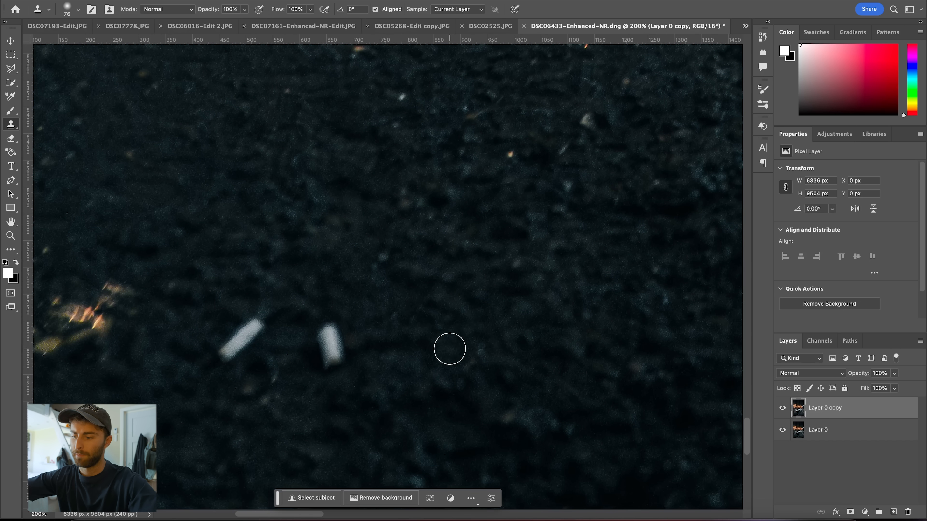
key("j")
left_click_drag(372, 338, 217, 359)
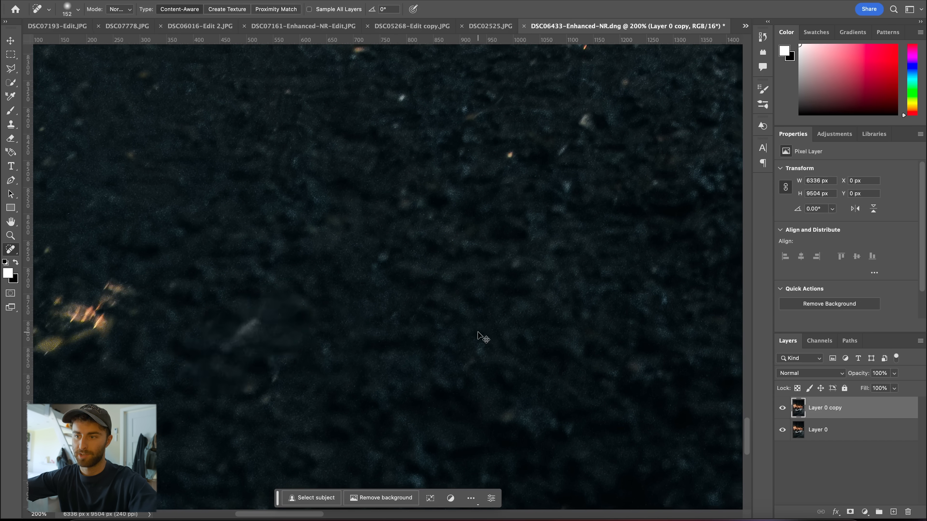
Step: Heal away the orange specks in the photo's lower-left corner and the white stick on the road below the manhole cover
key("super+minus")
key("super+minus")
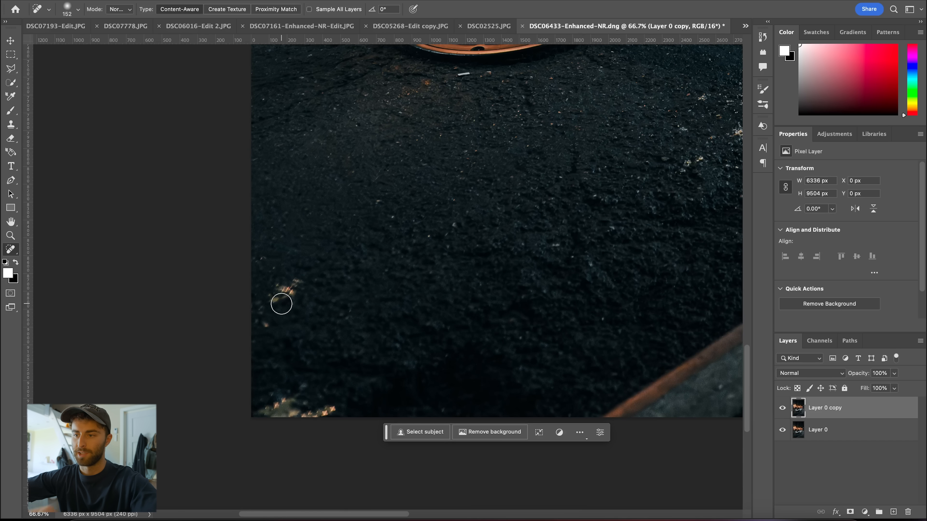
left_click_drag(331, 405, 261, 408)
left_click_drag(297, 282, 274, 300)
left_click_drag(552, 243, 454, 343)
right_click(392, 192)
left_click(425, 210)
left_click_drag(360, 175, 373, 173)
Step: Using an 87 px Spot Healing Brush, remove the dark spot, pale debris and white litter from the asphalt beside the manhole cover
left_click_drag(655, 198, 526, 238)
right_click(526, 238)
left_click(561, 257)
left_click_drag(578, 204, 604, 203)
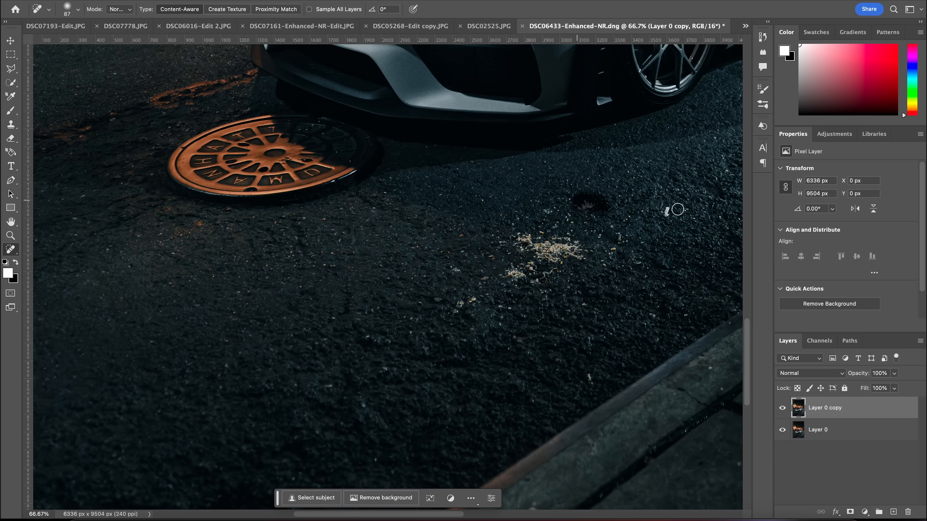
left_click_drag(507, 270, 555, 275)
left_click_drag(502, 219, 552, 233)
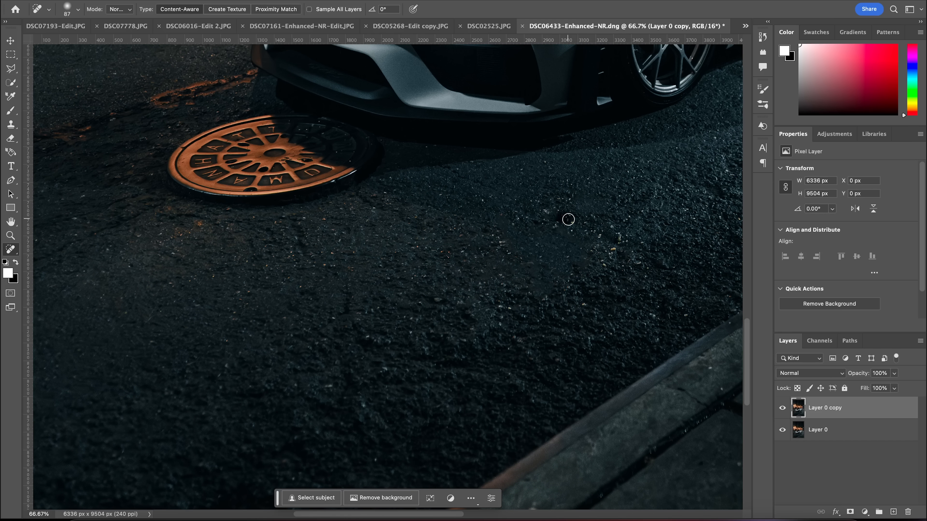
Step: Remove the orange manhole cover in front of the car with the Spot Healing Brush, enlarging the brush to 160 px
scroll(699, 435, "up", 10)
scroll(700, 435, "right", 8)
mouse_move(350, 300)
left_mouse_down()
mouse_move(280, 479)
mouse_move(435, 60)
left_mouse_up()
right_click(418, 328)
left_click(450, 348)
left_click_drag(358, 232, 595, 324)
right_click(501, 328)
left_click(579, 352)
left_click_drag(347, 174, 318, 252)
left_click_drag(453, 225, 391, 270)
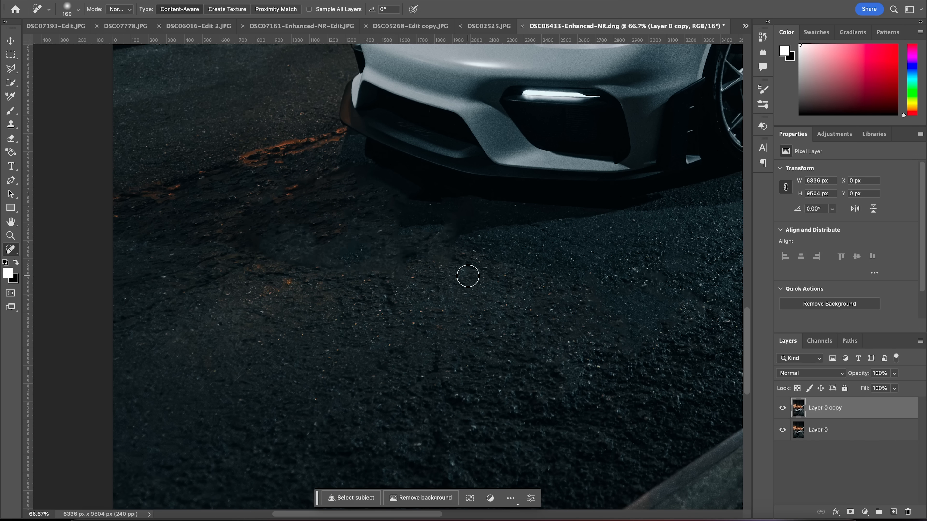
Step: Switch to the Clone Stamp and adjust its brush for touching up the asphalt in front of the car
key("s")
right_click(278, 226)
right_click(192, 244)
left_click(297, 271)
key("Return")
Step: Inspect the retouched road and the car's front at several zoom levels
key("super+0")
key("super+plus")
key("super+plus")
key("super+plus")
key("super+plus")
key("3")
key("super+0")
key("o")
key("super+plus")
key("super+plus")
key("super+plus")
key("super+plus")
key("super+plus")
key("super+minus")
key("super+minus")
scroll(469, 343, "left", 5)
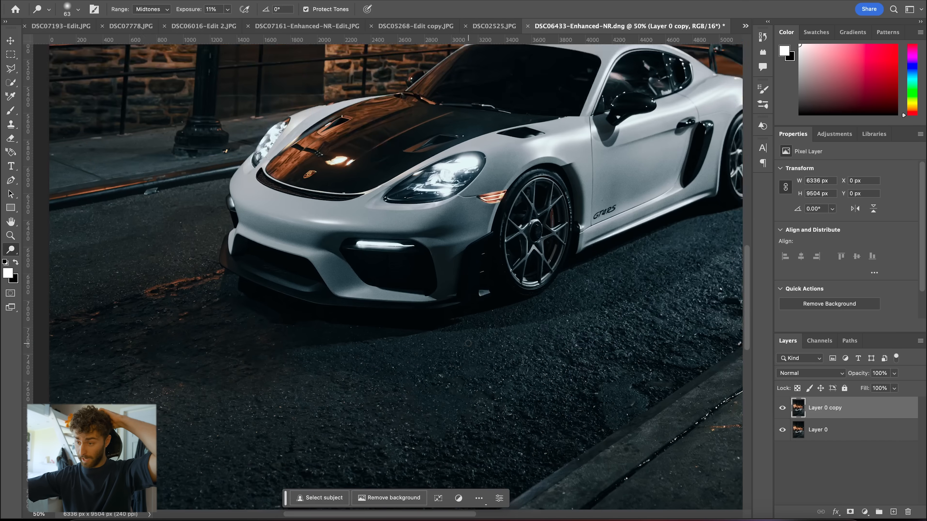
scroll(468, 344, "down", 2)
key("super+plus")
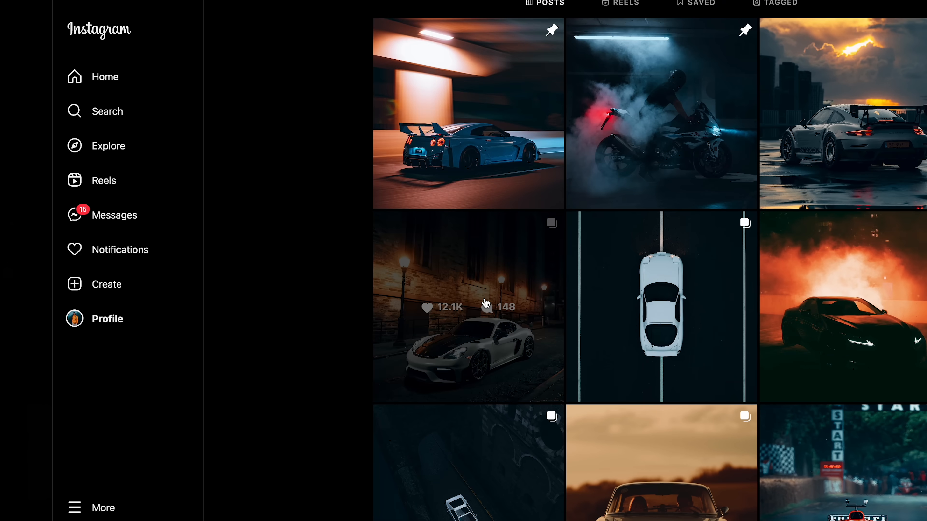
Step: Open the post of the white sports car beneath the street lamps on the Instagram profile
left_click(468, 311)
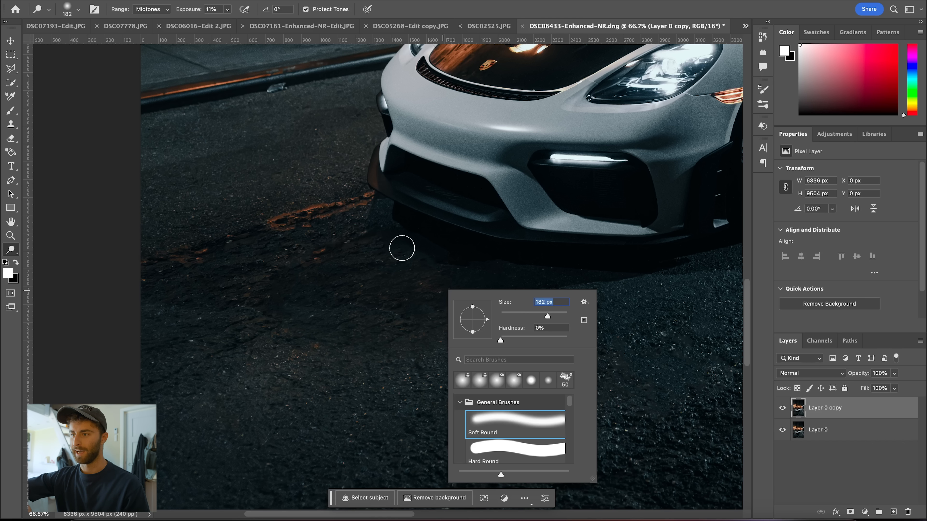
Step: Darken the ground shadow beneath the car's front bumper with the Burn tool, range Shadows, exposure 11%, brush size 156 px
right_click(11, 249)
left_click(55, 411)
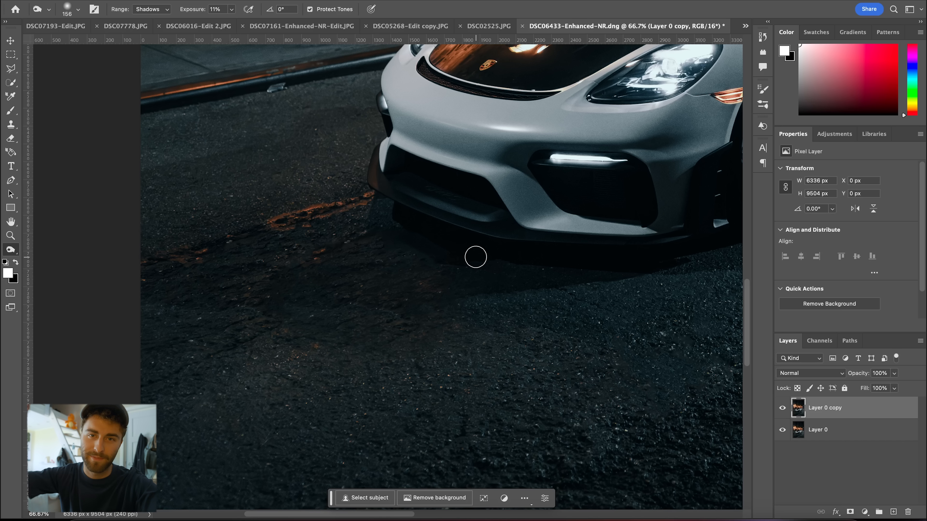
left_click(11, 308)
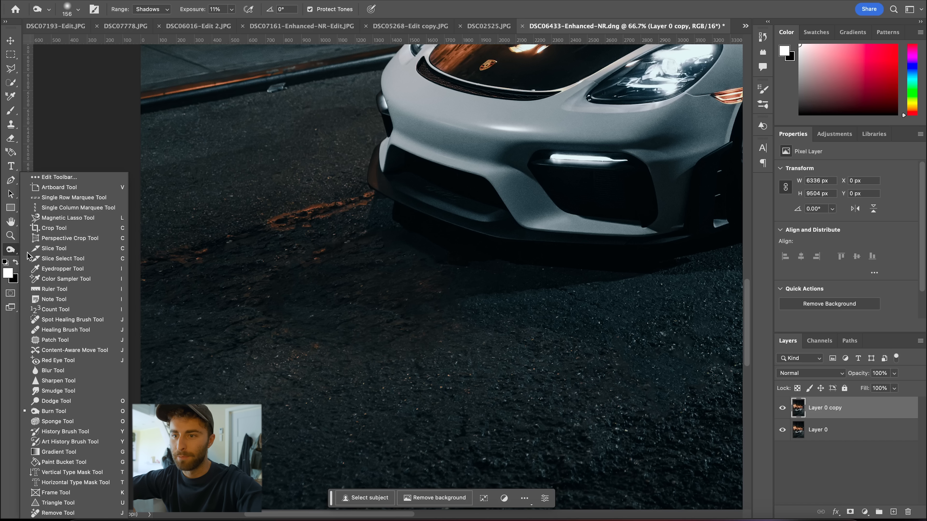
left_click(72, 411)
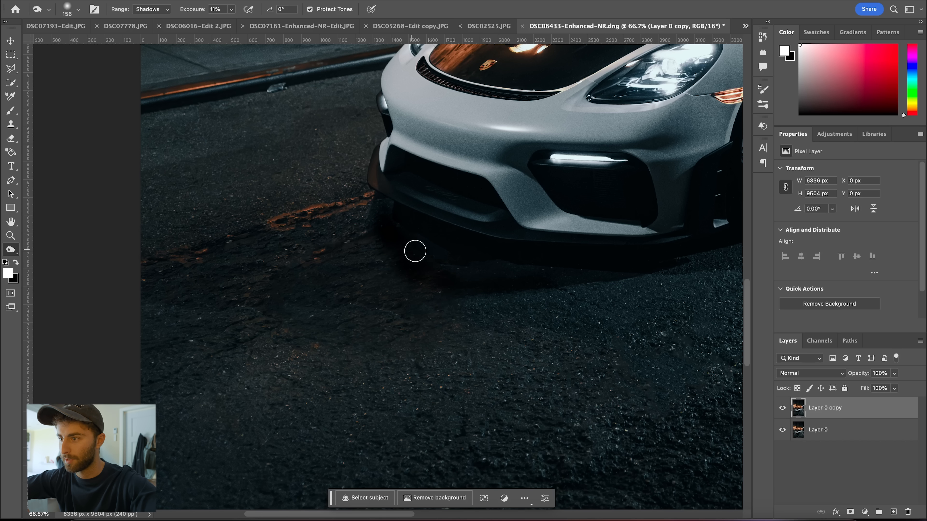
Step: Compare the whole photo before and after retouching by toggling the visibility of Layer 0 copy
key("super+0")
left_click(783, 408)
left_click(782, 409)
left_click(783, 409)
left_click(785, 411)
left_click(785, 411)
left_click(784, 411)
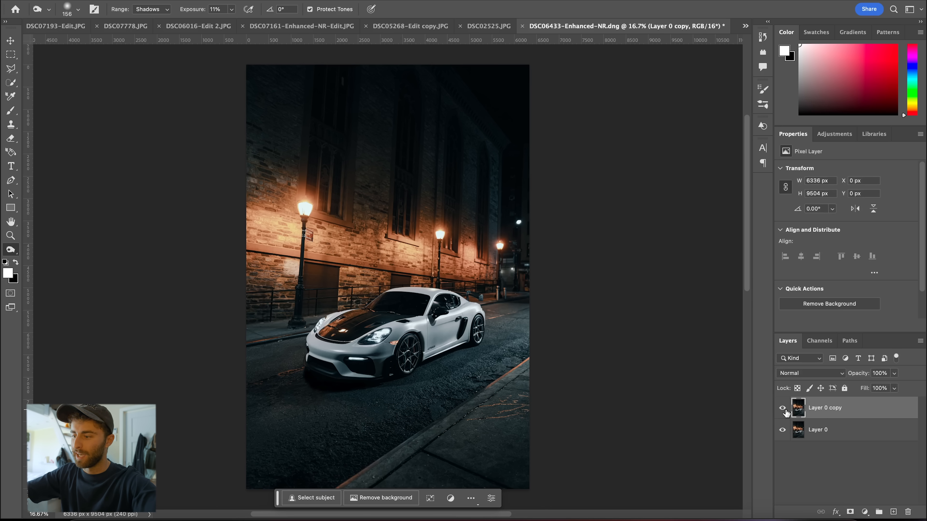
key("super+minus")
left_click(784, 411)
left_click(784, 411)
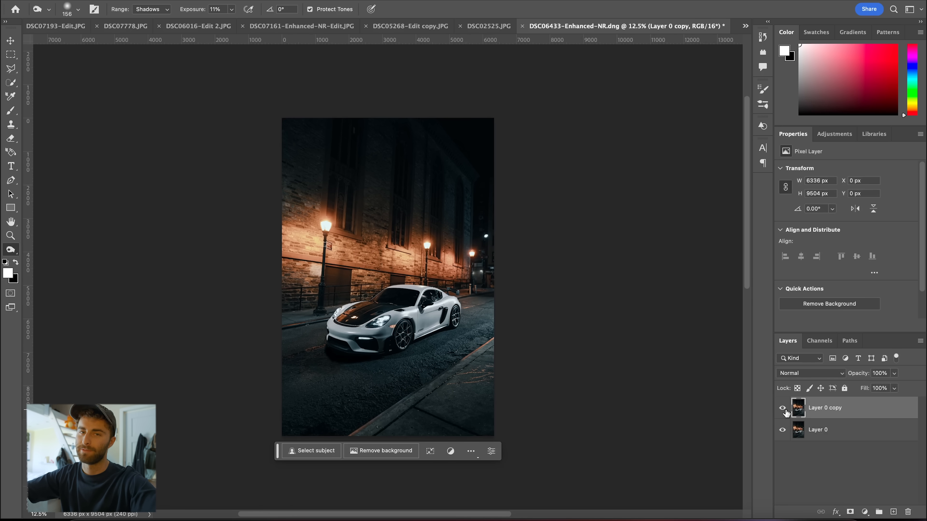
left_click(785, 411)
left_click(784, 411)
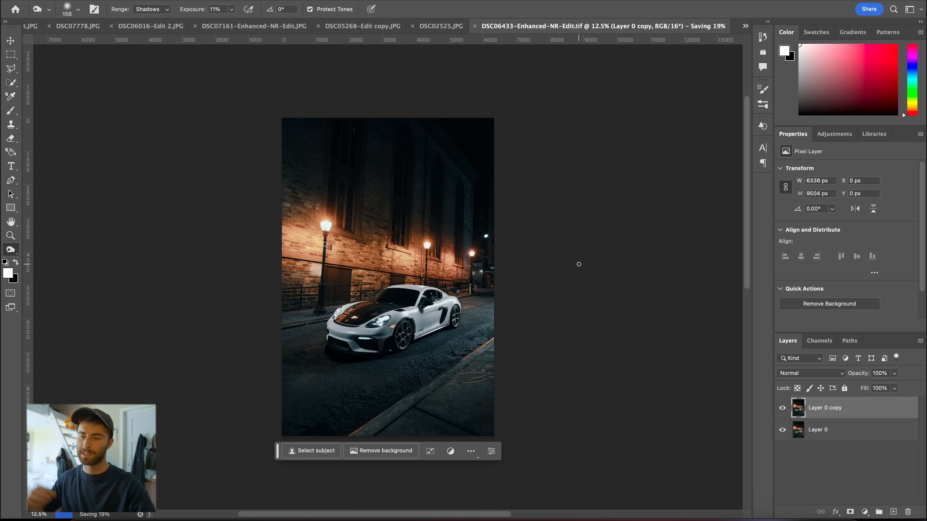
Step: Switch to Lightroom Classic and open the export settings for DSC06433-Enhanced-NR-Edit.tif
left_click(425, 518)
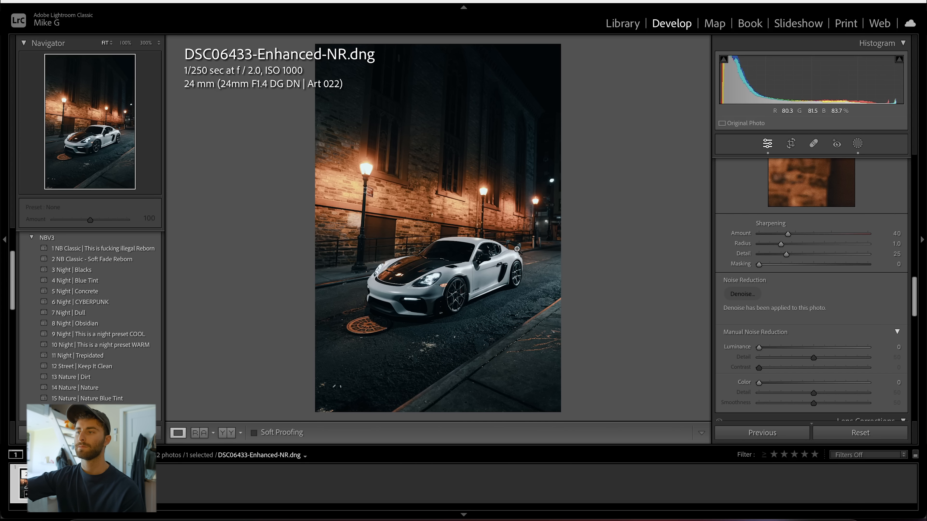
right_click(473, 198)
mouse_move(532, 454)
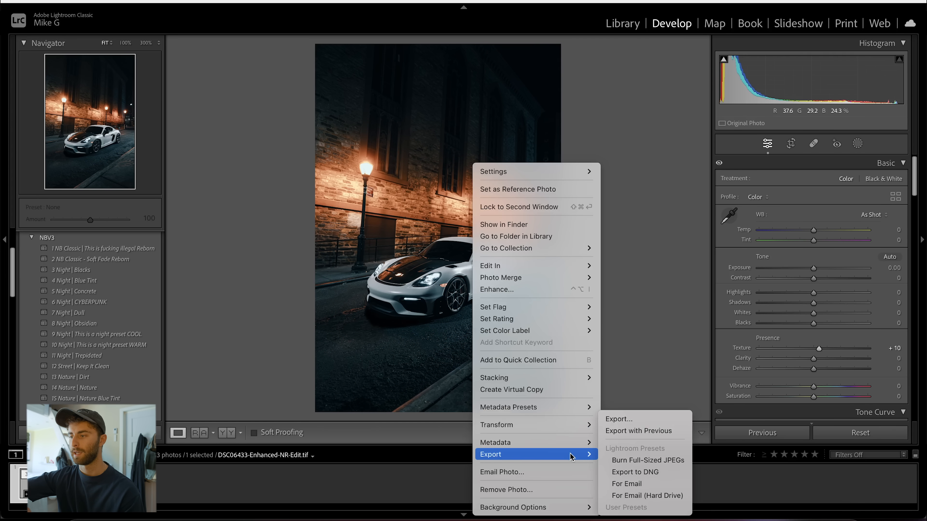
left_click(638, 421)
Step: Choose the sRGB color space for the JPEG and resize to fit by Long Edge at 4,000 pixels
scroll(562, 163, "down", 10)
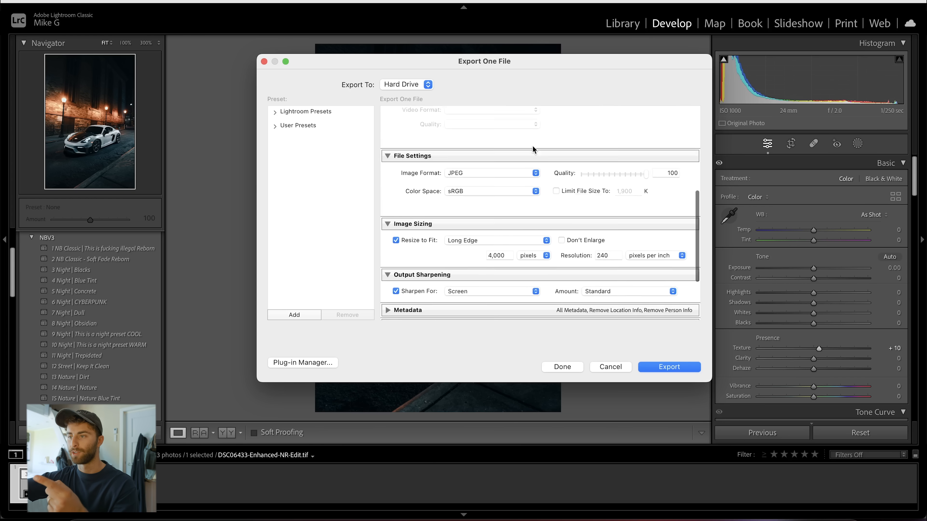
left_click(468, 178)
left_click(469, 179)
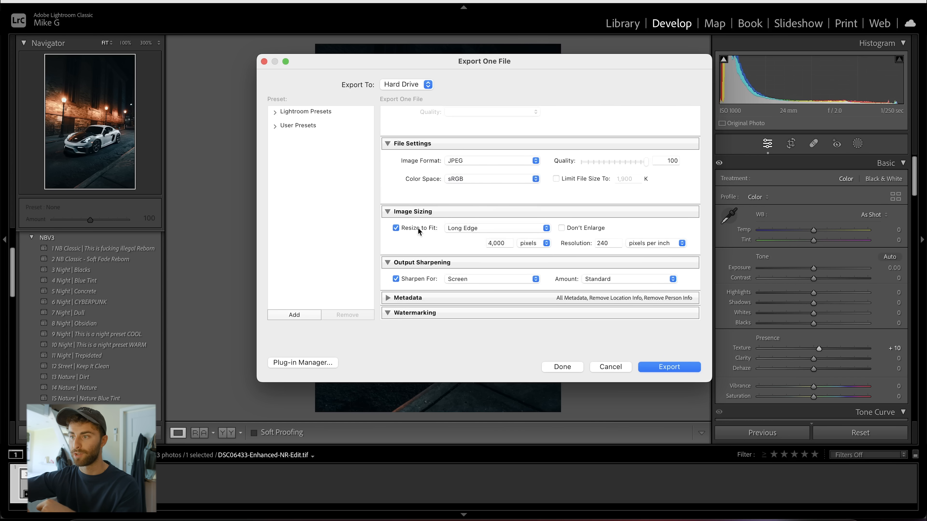
left_click(471, 228)
left_click(473, 228)
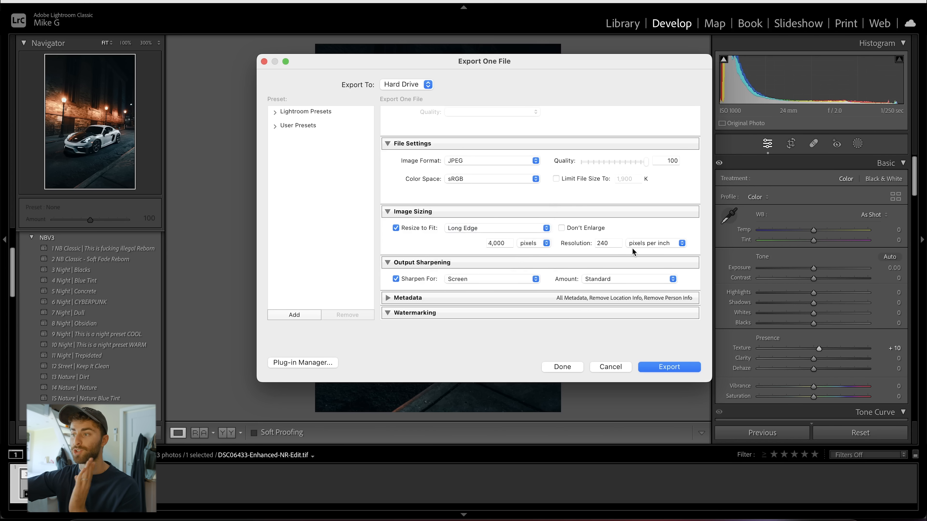
Step: Choose output sharpening for Screen with the Standard amount
scroll(441, 280, "down", 3)
left_click(454, 232)
left_click(454, 232)
left_click(616, 234)
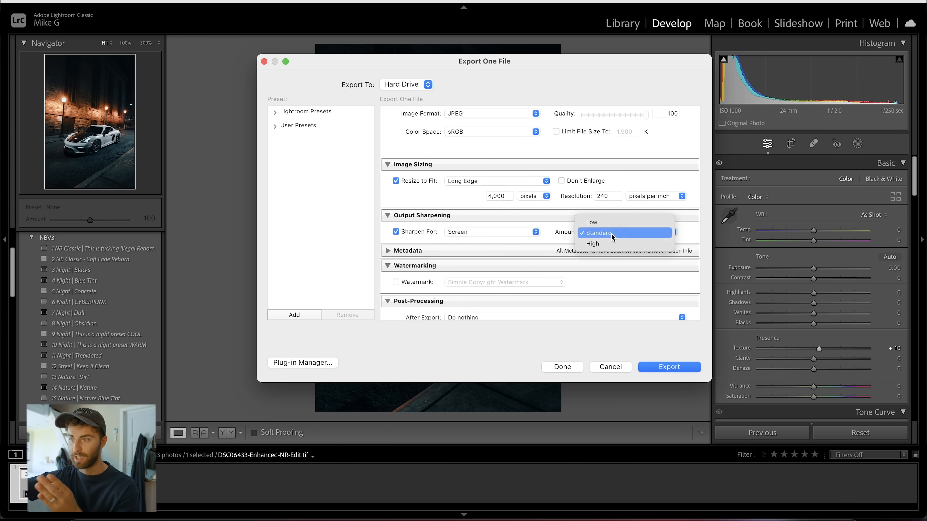
left_click(611, 233)
Step: Export the photo, using a unique name to avoid overwriting the existing file
scroll(566, 290, "down", 3)
left_click(669, 366)
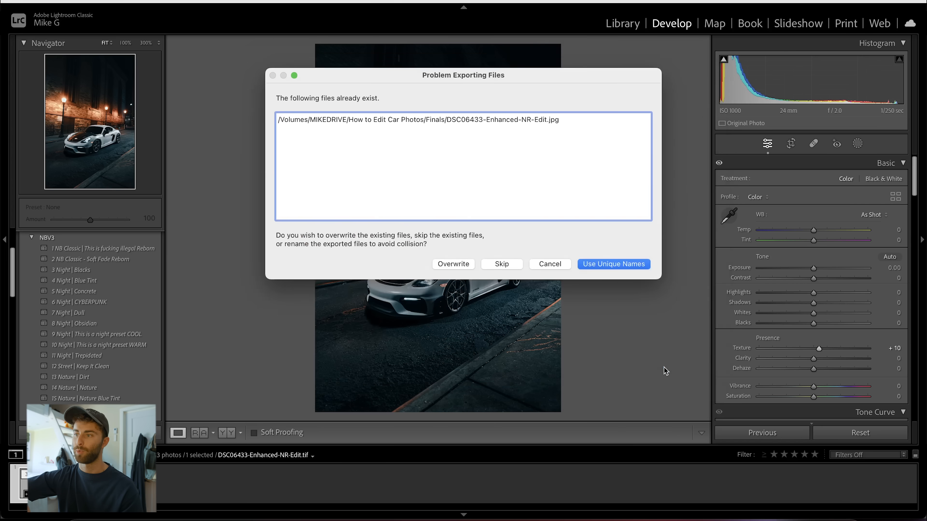
left_click(597, 263)
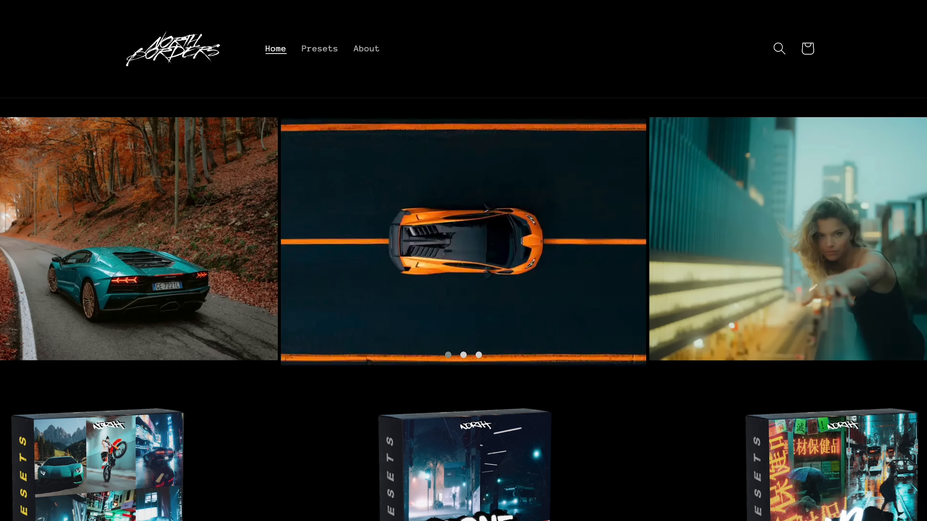
Step: Look through the preset packs on the North Borders store's home page
scroll(464, 261, "down", 6)
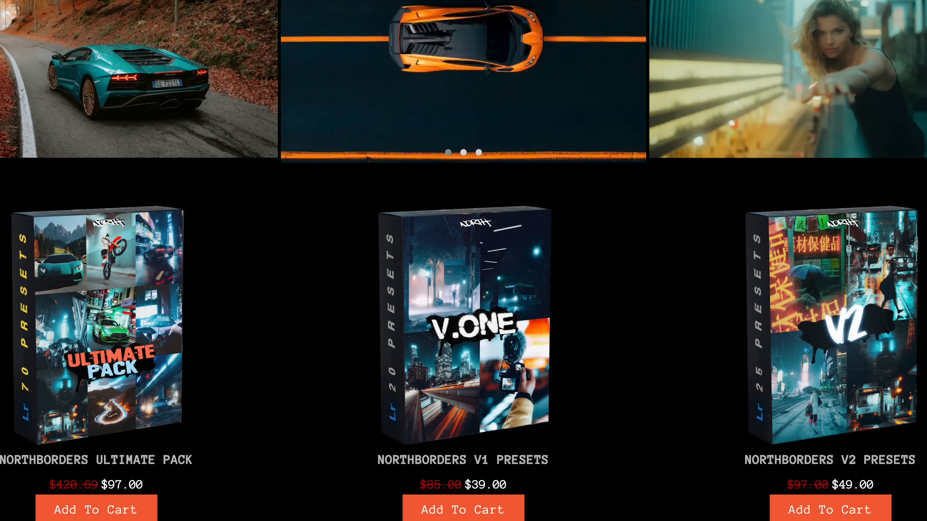
scroll(464, 261, "down", 3)
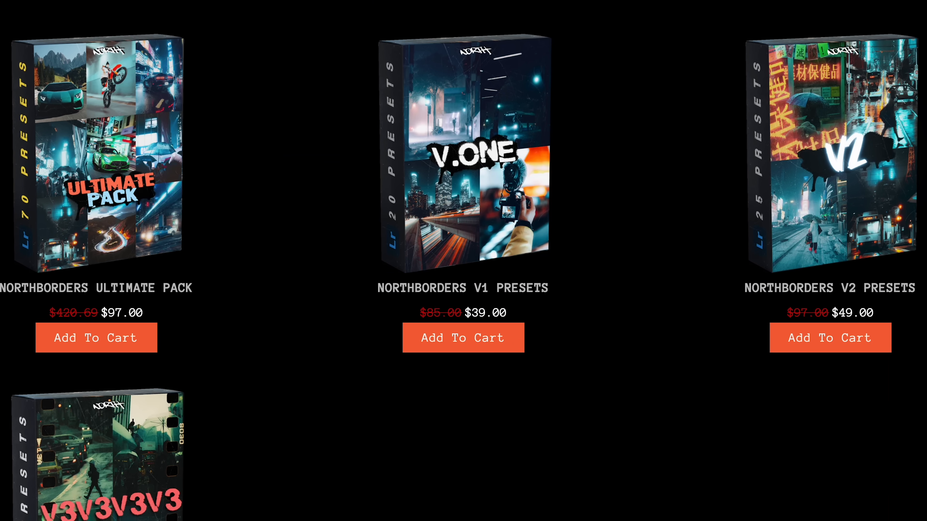
scroll(464, 261, "down", 3)
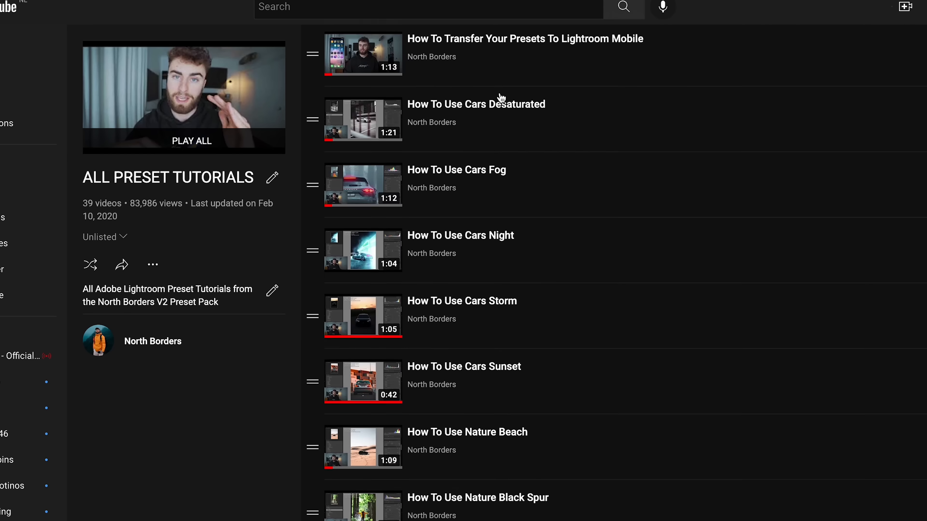
Step: Browse the videos in the ALL PRESET TUTORIALS playlist on YouTube
scroll(498, 95, "down", 5)
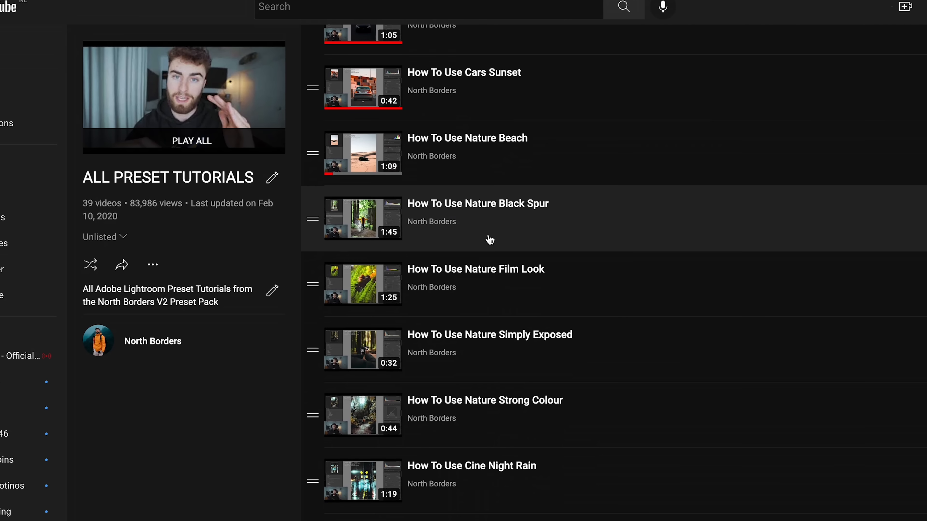
scroll(478, 409, "down", 10)
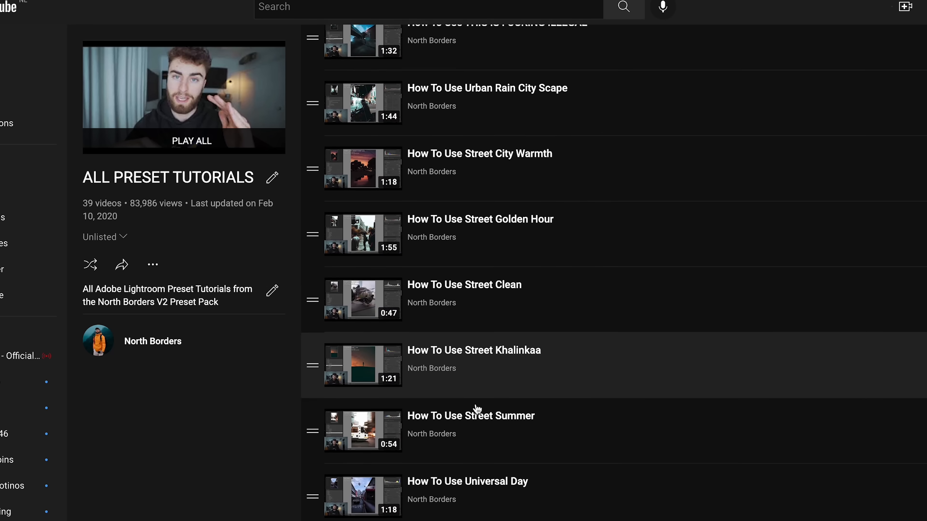
scroll(478, 408, "down", 1)
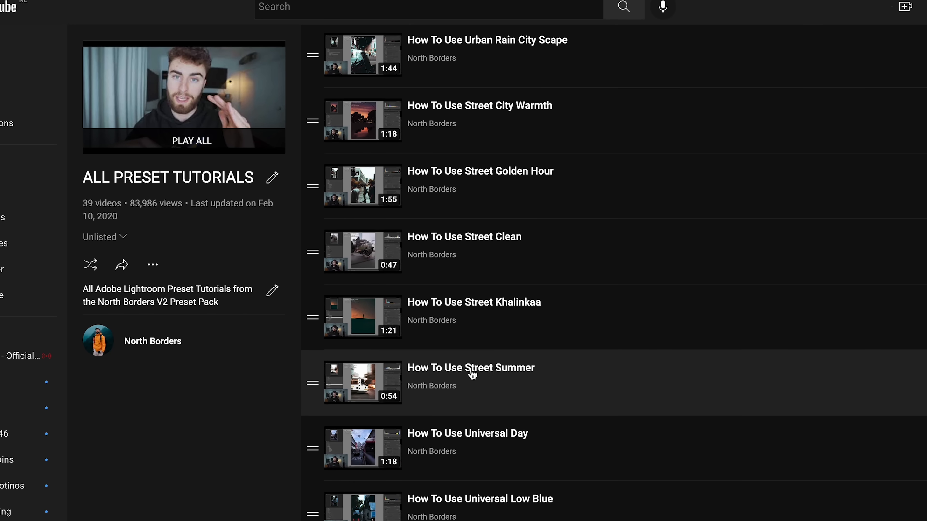
scroll(470, 434, "down", 8)
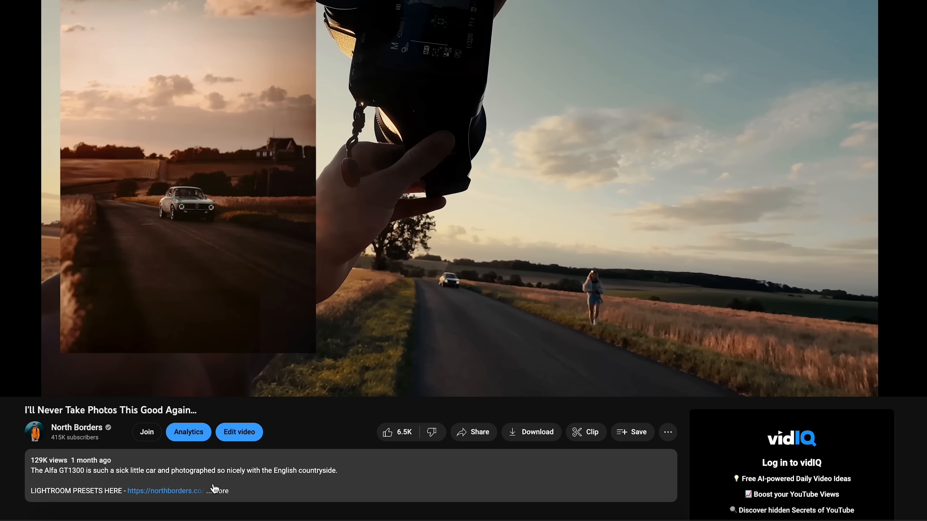
Step: Expand the description of the video "I'll Never Take Photos This Good Again..." and open its Lightroom presets link
left_click(215, 491)
left_click_drag(32, 488, 123, 491)
left_click(124, 491)
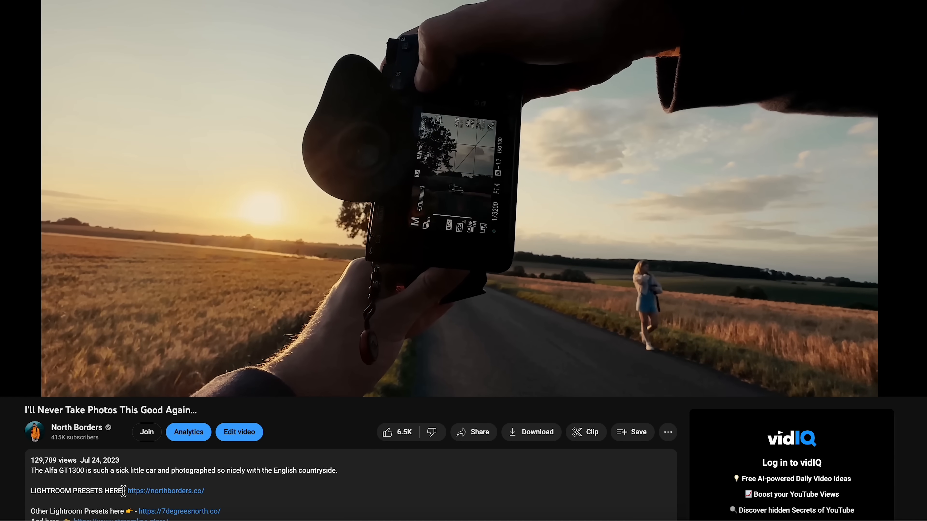
left_click(152, 491)
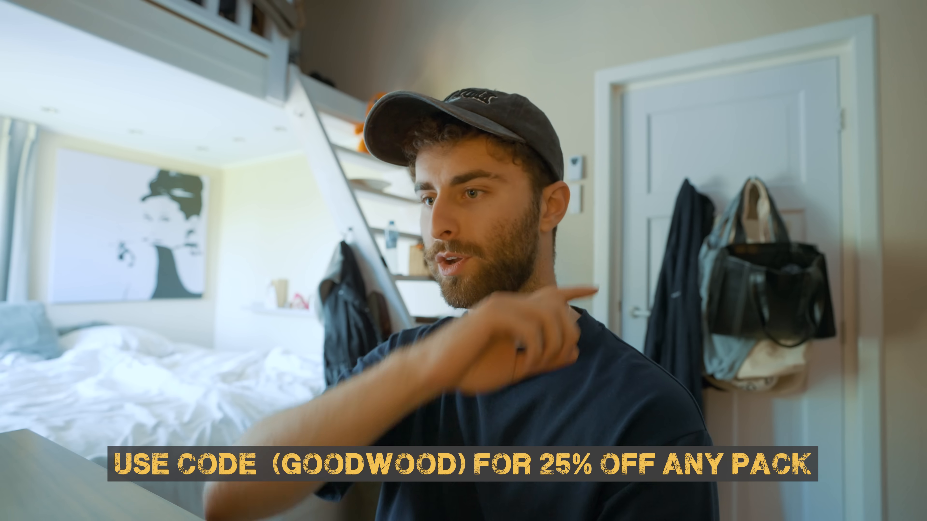